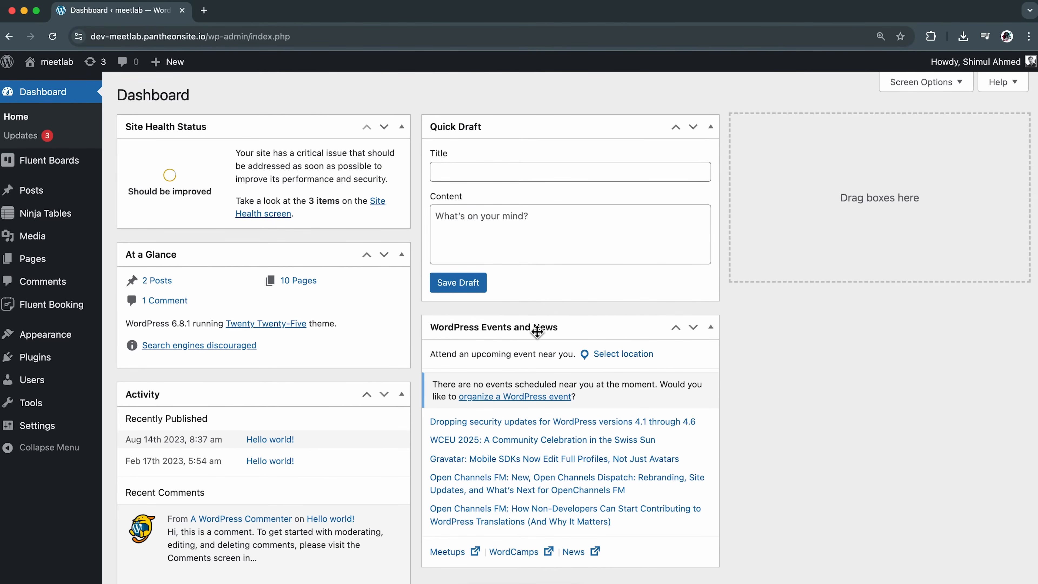
Open Fluent Boards with the WordPress admin menu collapsed and show the import options for the list of boards.
left_click(56, 168)
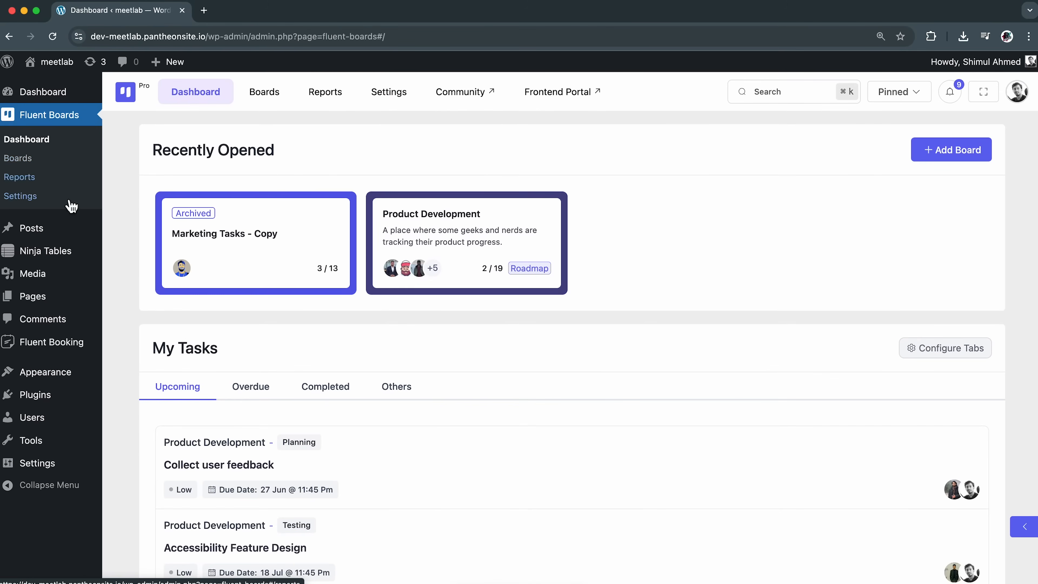
left_click(47, 484)
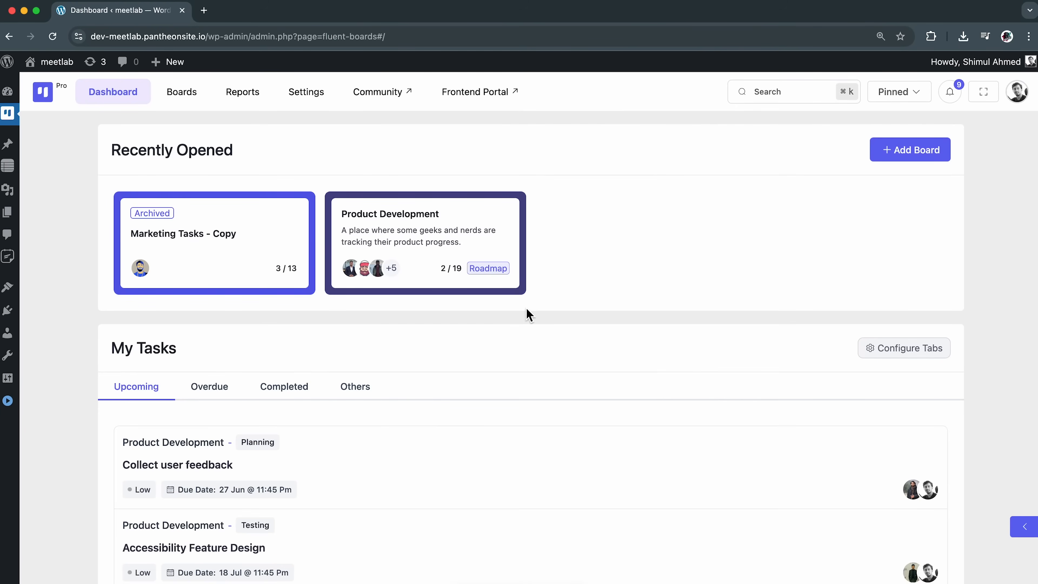
left_click(190, 100)
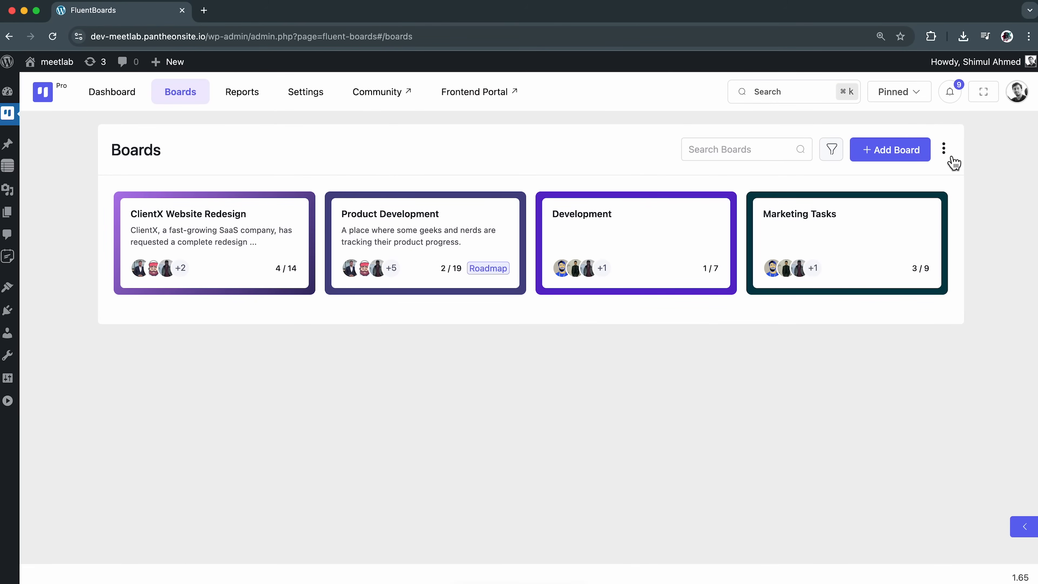
left_click(944, 151)
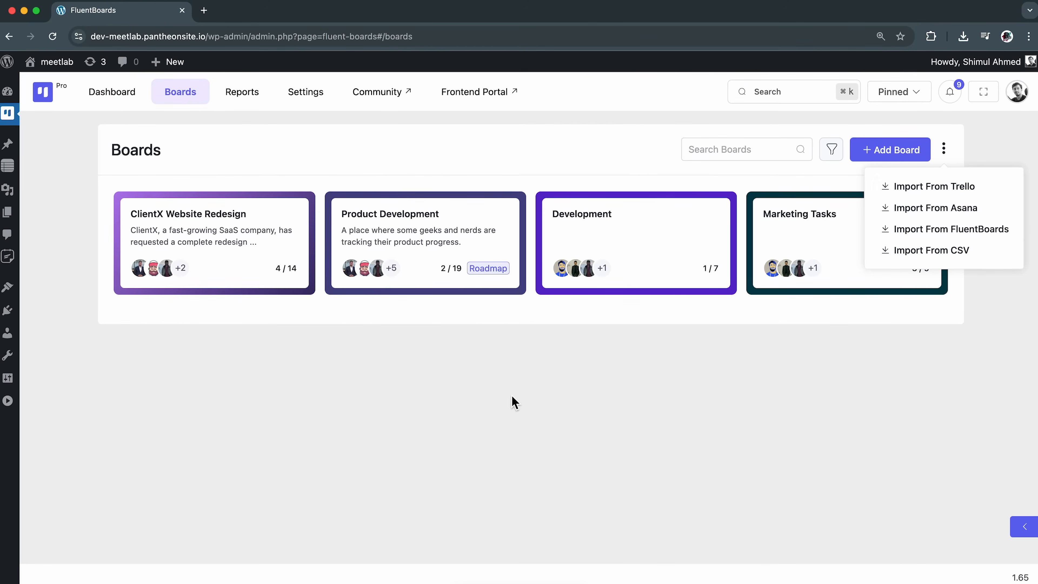
Open the Trello workspace in a new browser tab and open its starred Spark Innovate Marketing Strategy board.
left_click(204, 10)
type("https://trello.com/w/userworkspace65346338/home")
key("Return")
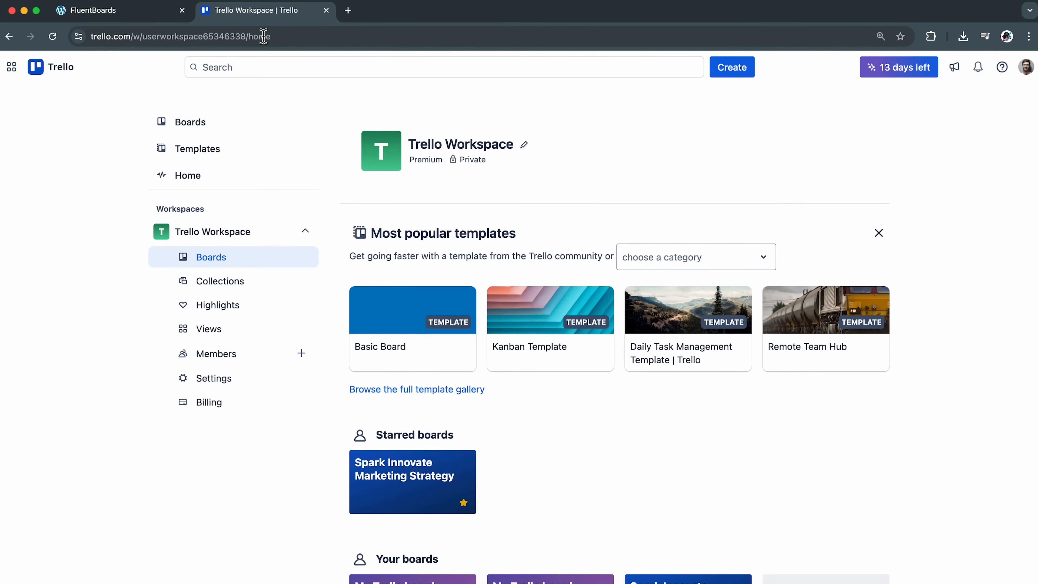
left_click(421, 483)
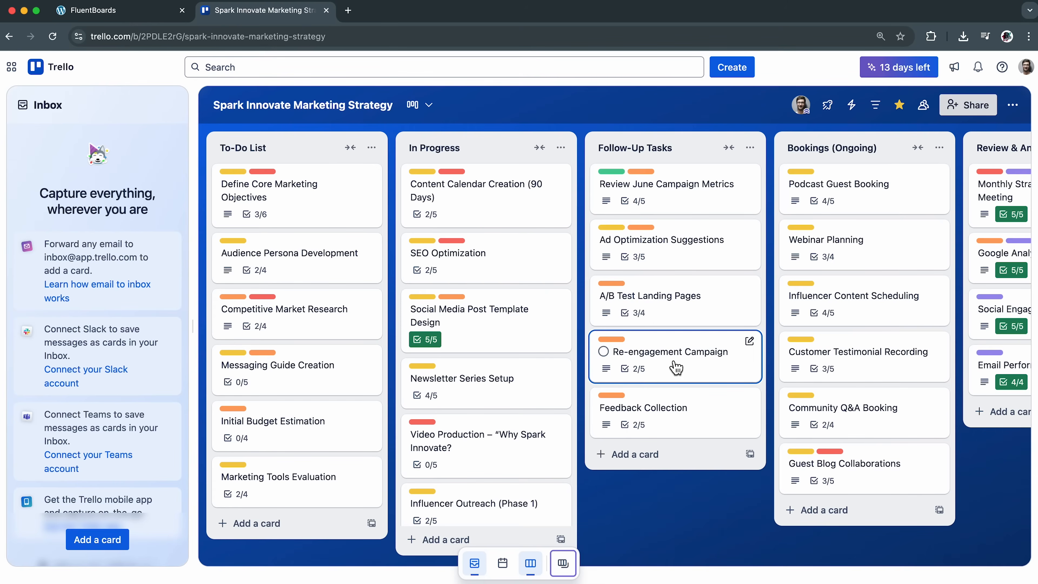
Export the Spark Innovate Marketing Strategy board from Trello as JSON and check the file in the download history.
left_click(1013, 105)
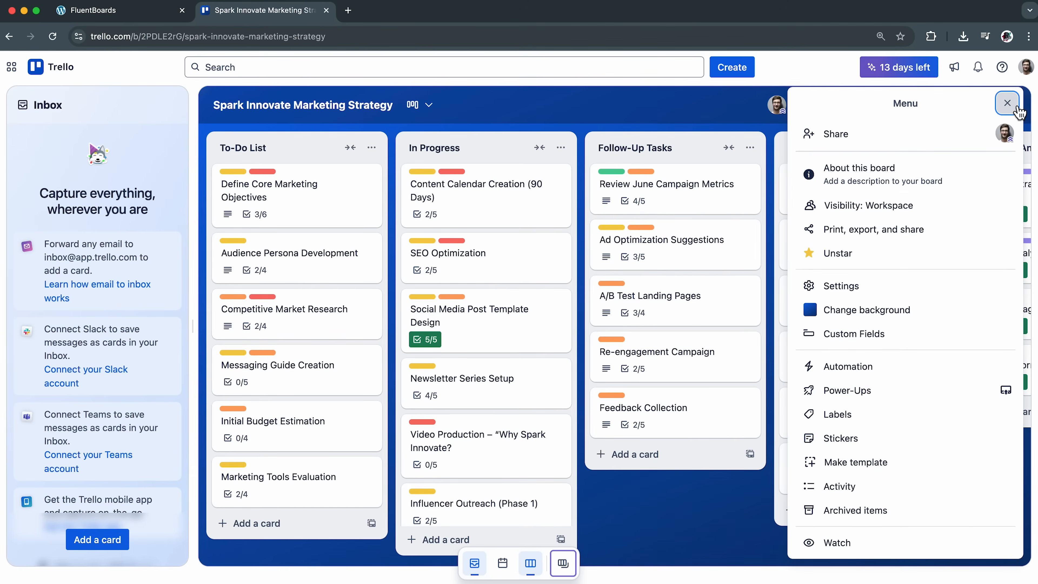
scroll(940, 278, "down", 3)
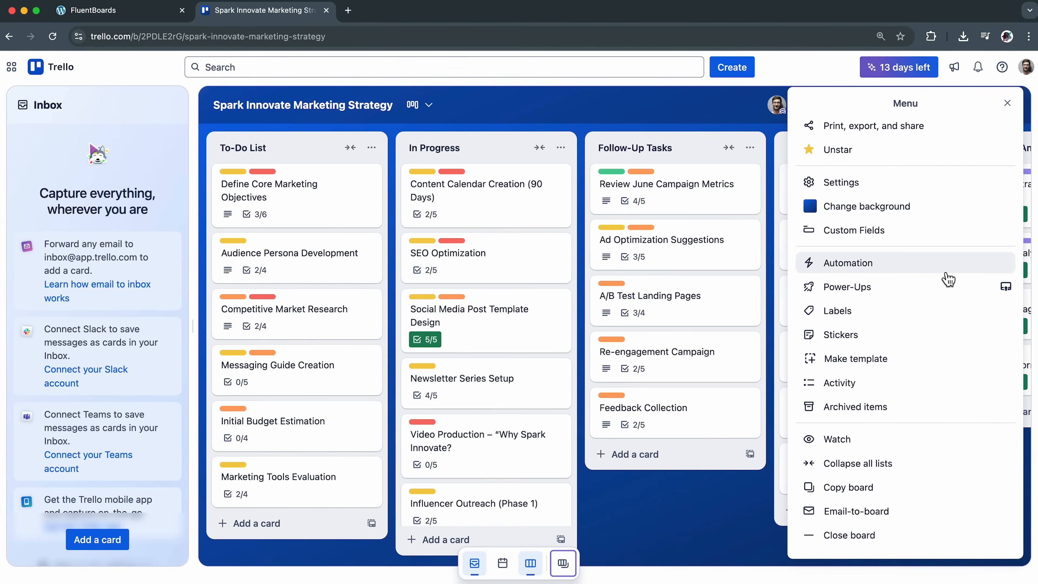
scroll(948, 280, "up", 3)
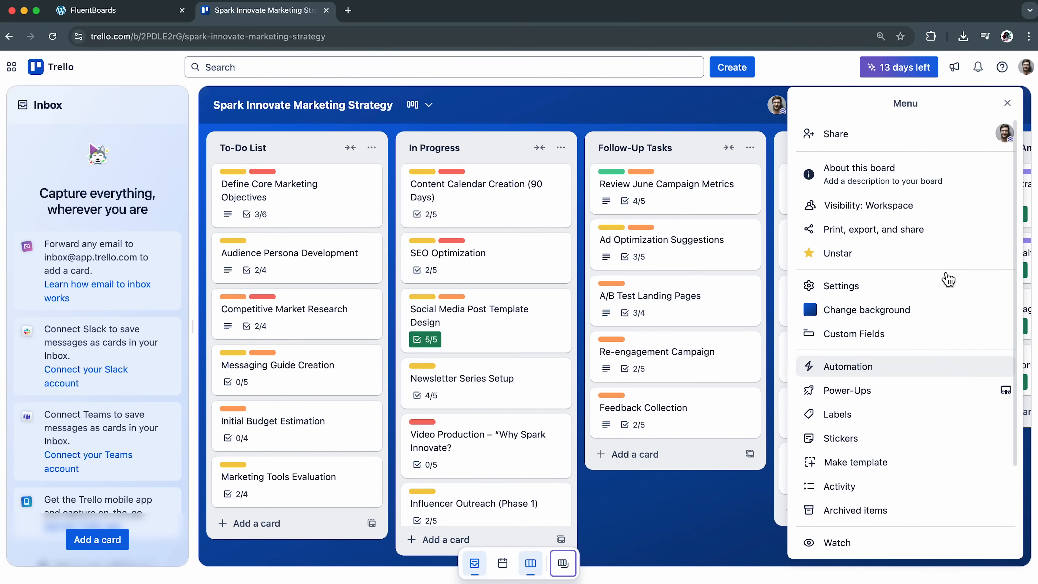
left_click(904, 233)
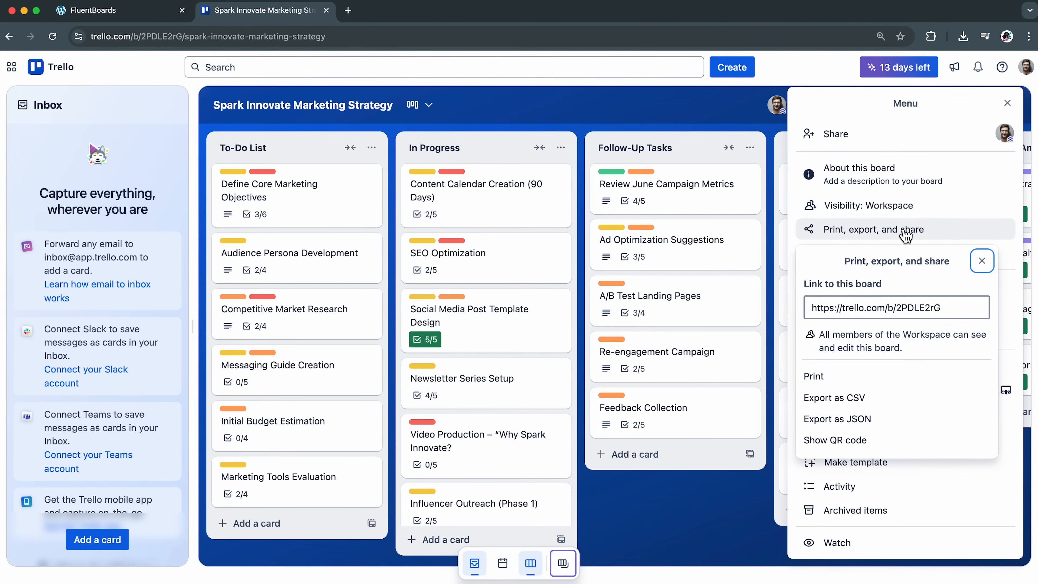
left_click(894, 423)
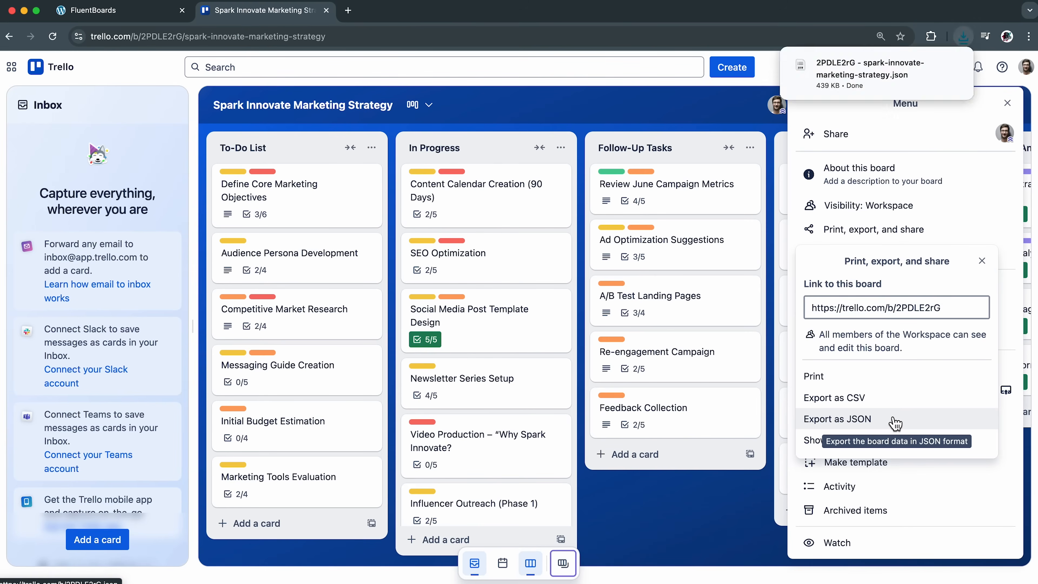
left_click(963, 37)
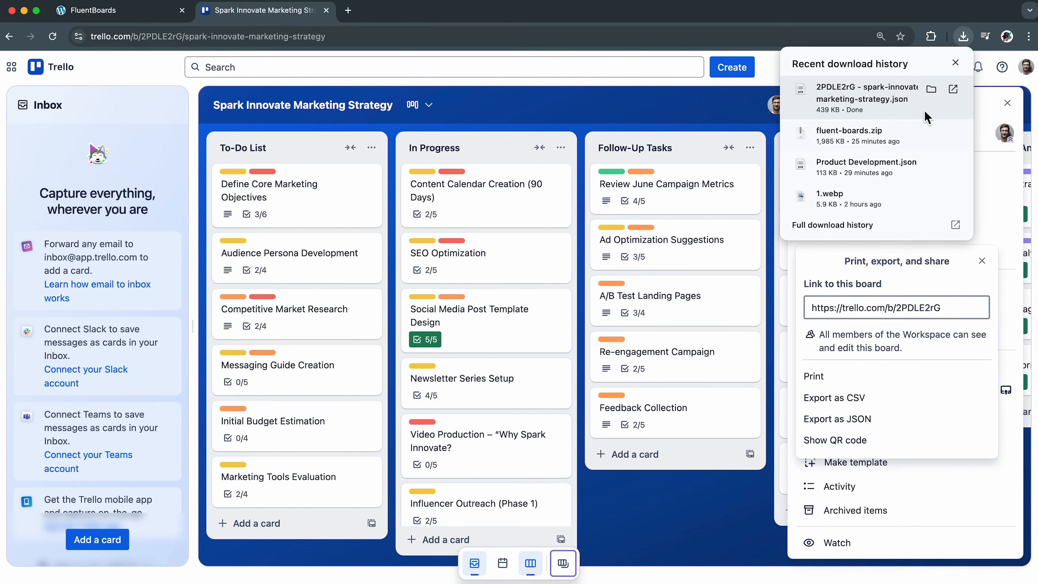
left_click(955, 62)
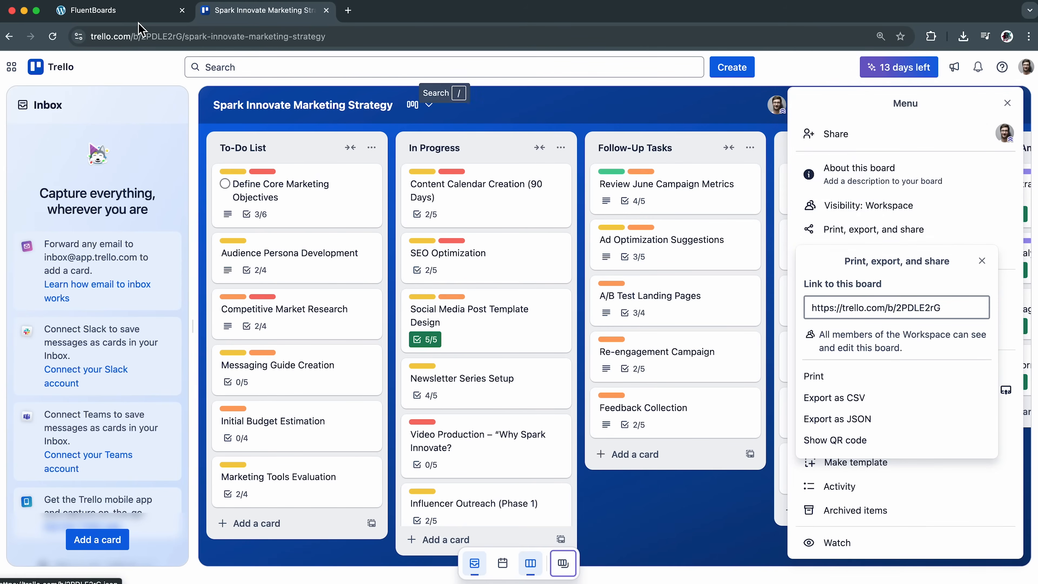
Switch back to FluentBoards and import the Trello board from the file 2PDLE2rG - spark-innovate-marketing-strategy.json.
left_click(118, 12)
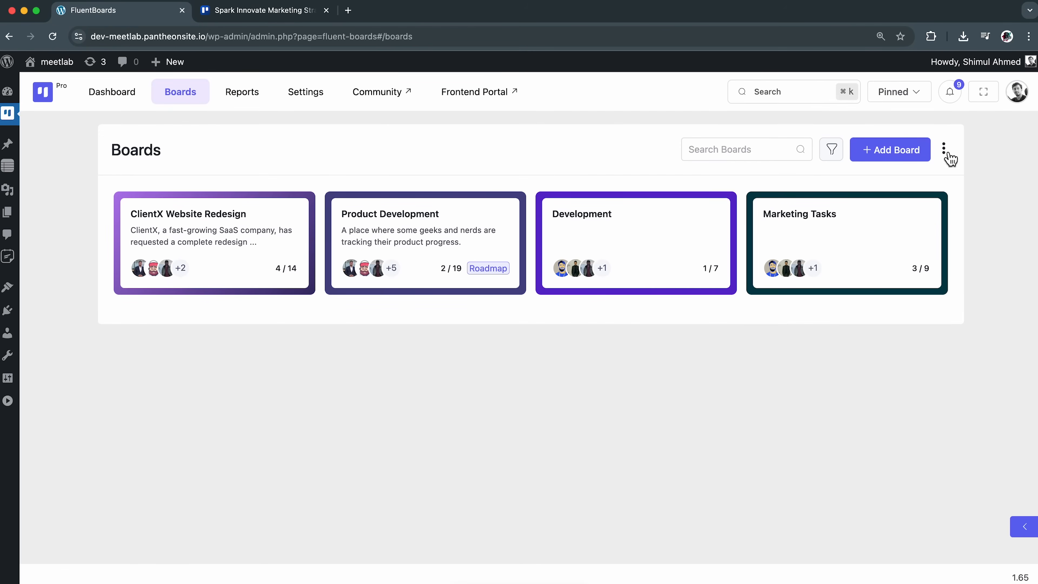
left_click(944, 151)
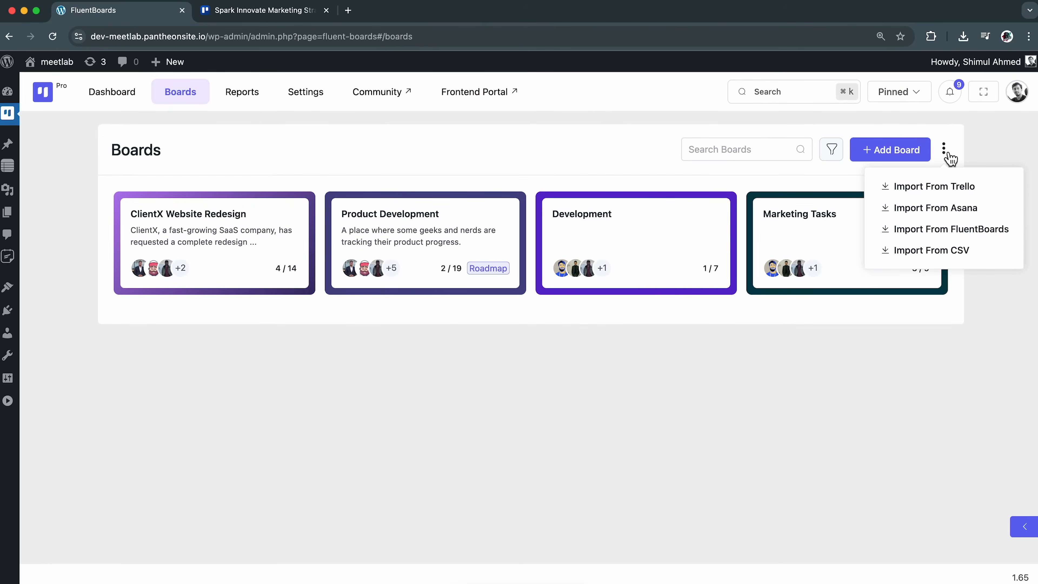
left_click(954, 196)
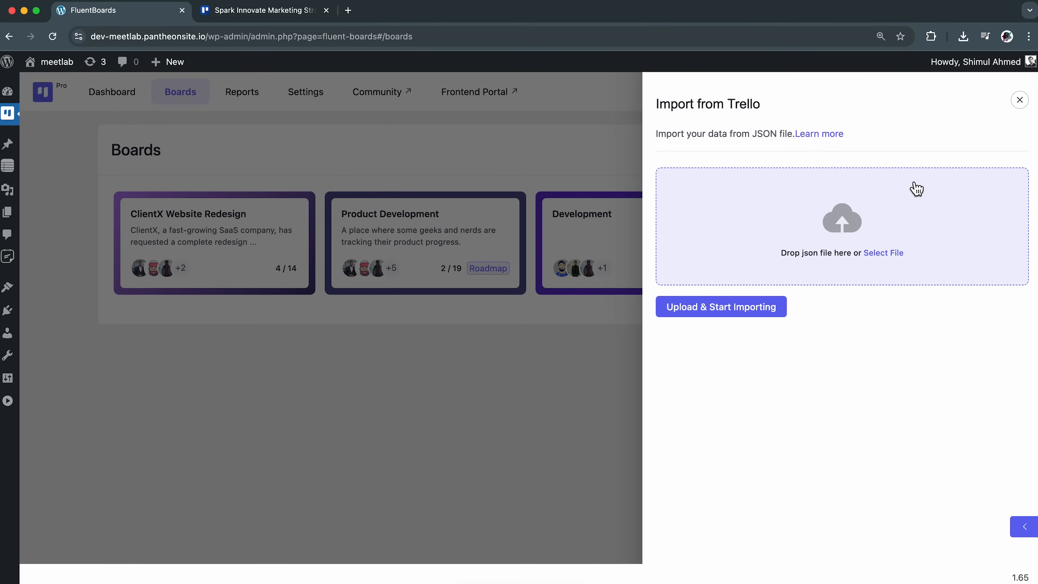
left_click(887, 254)
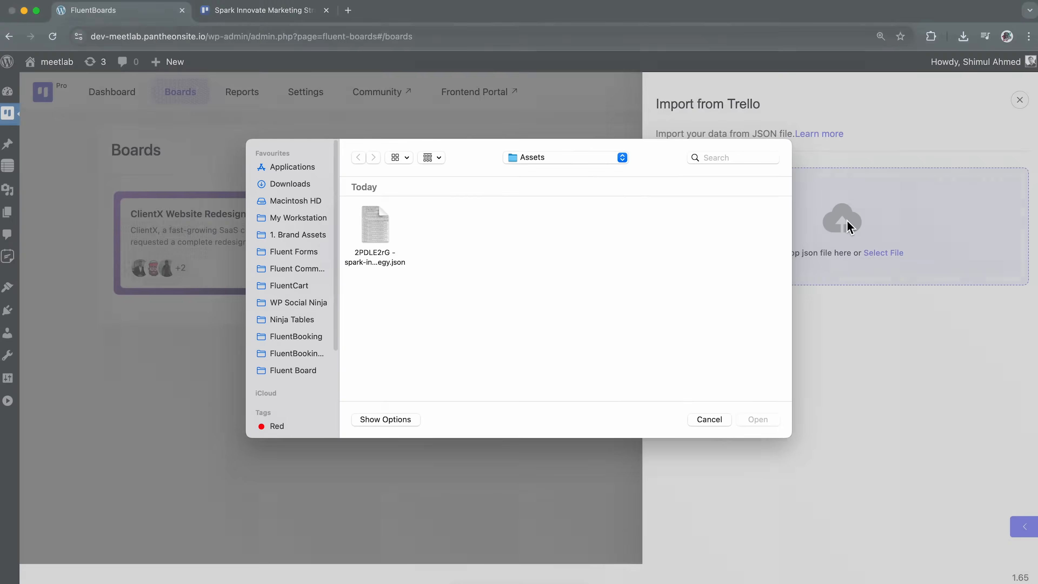
left_click(371, 257)
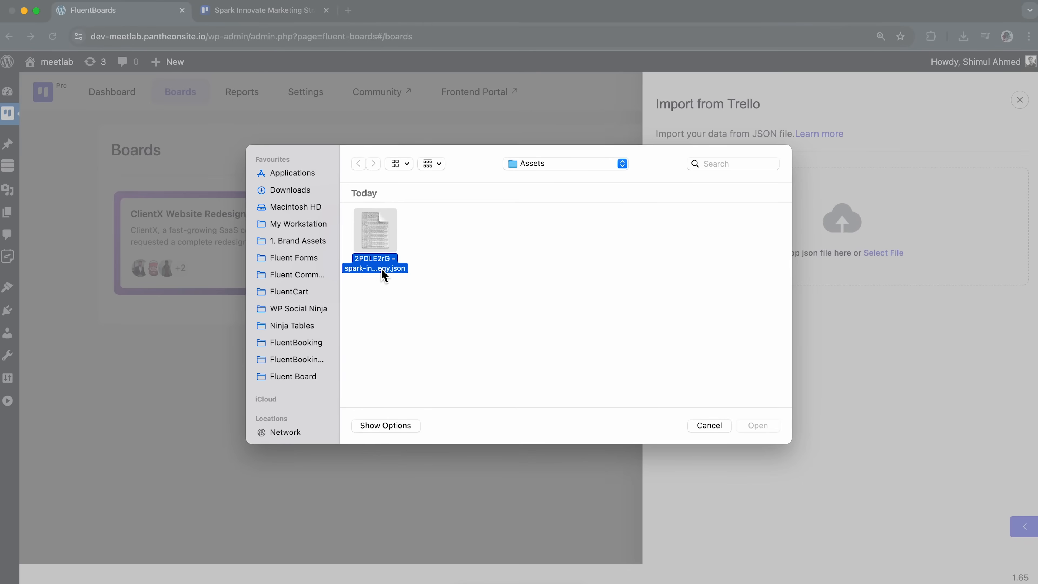
left_click(758, 426)
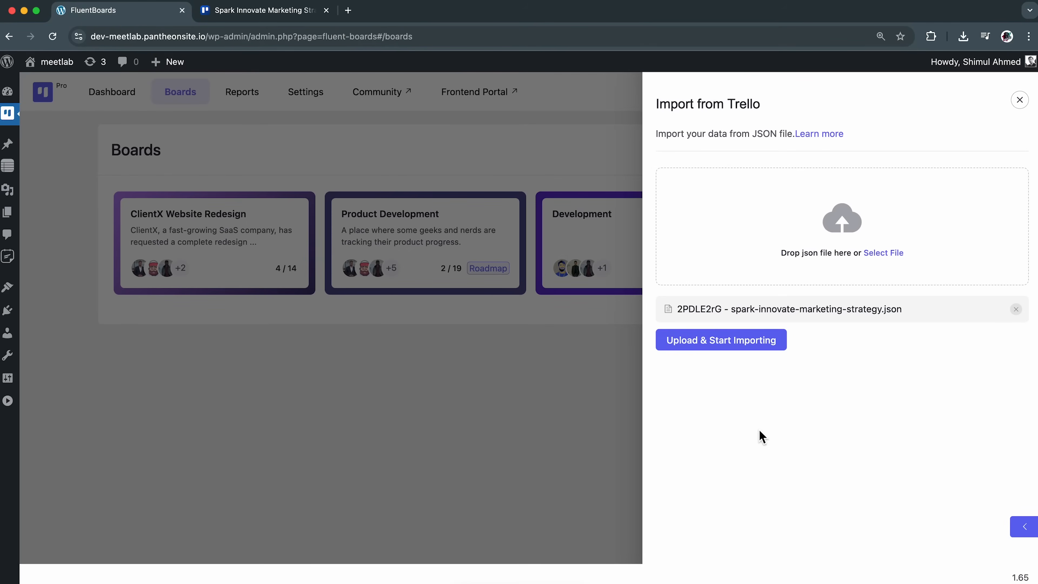
left_click(728, 346)
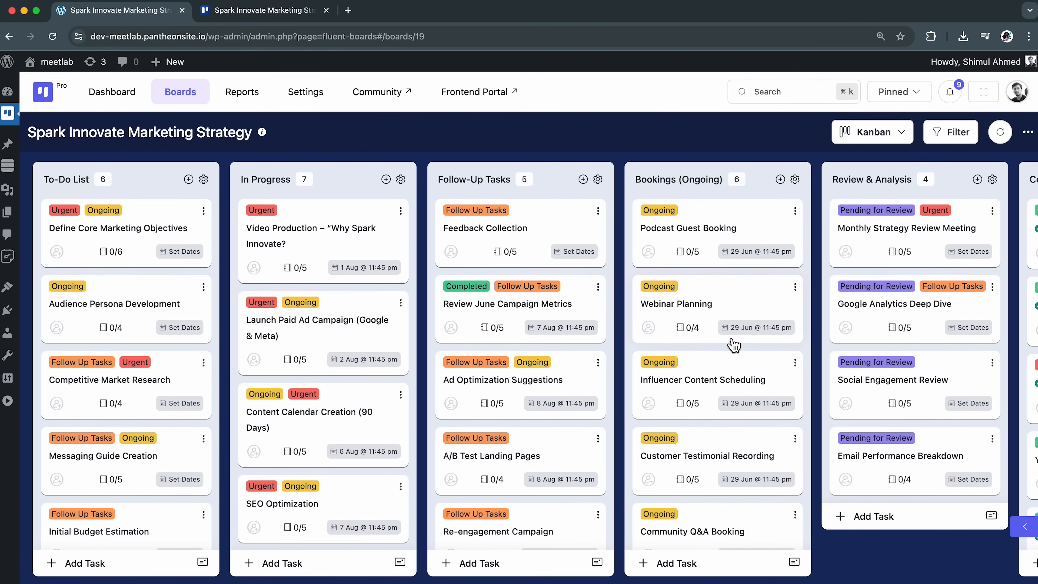
Look through all stages of the imported Spark Innovate Marketing Strategy board and reopen it from the list of boards.
scroll(567, 369, "right", 10)
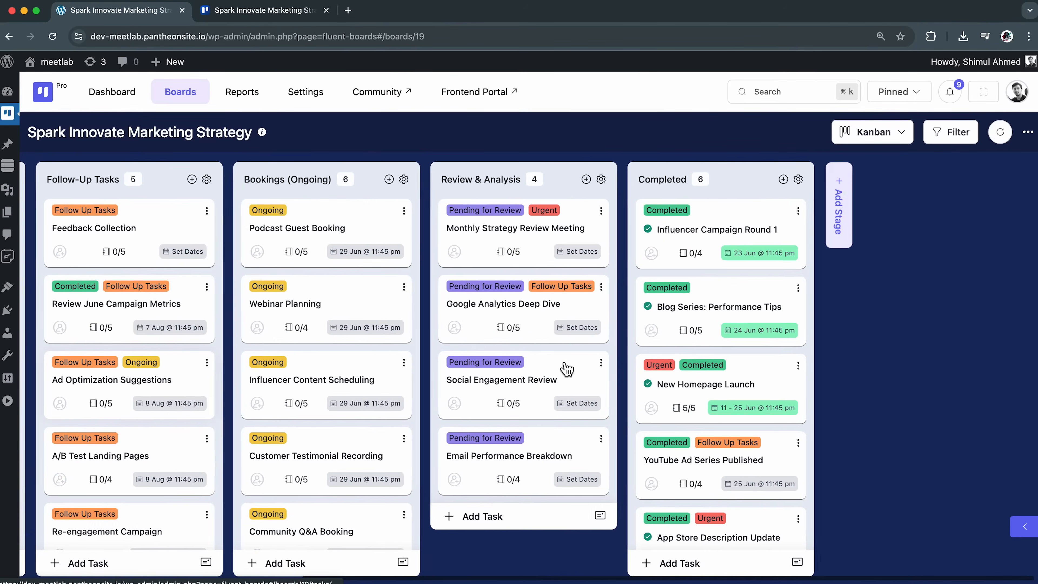
scroll(567, 369, "left", 10)
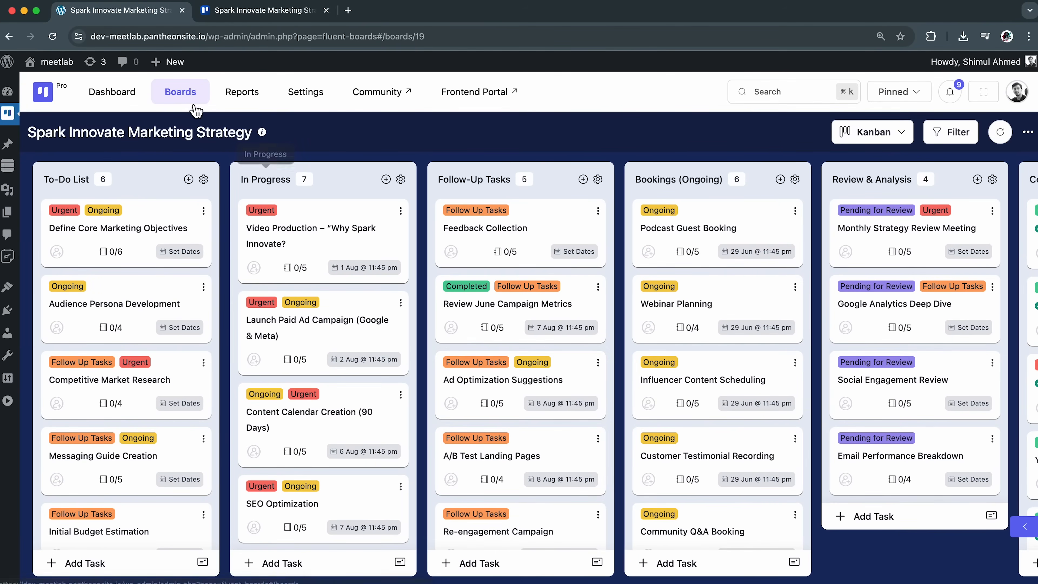
left_click(186, 98)
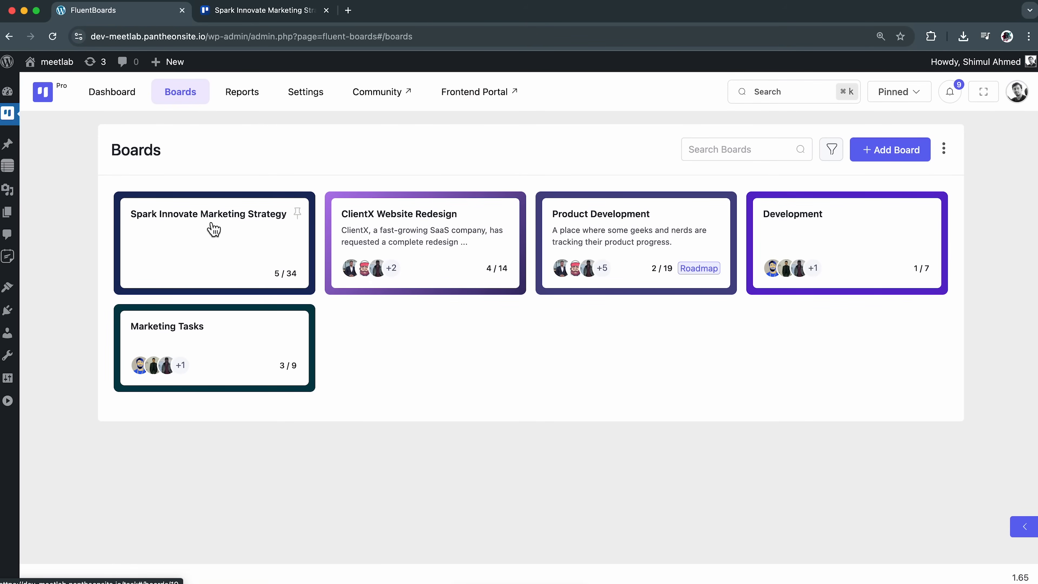
left_click(236, 244)
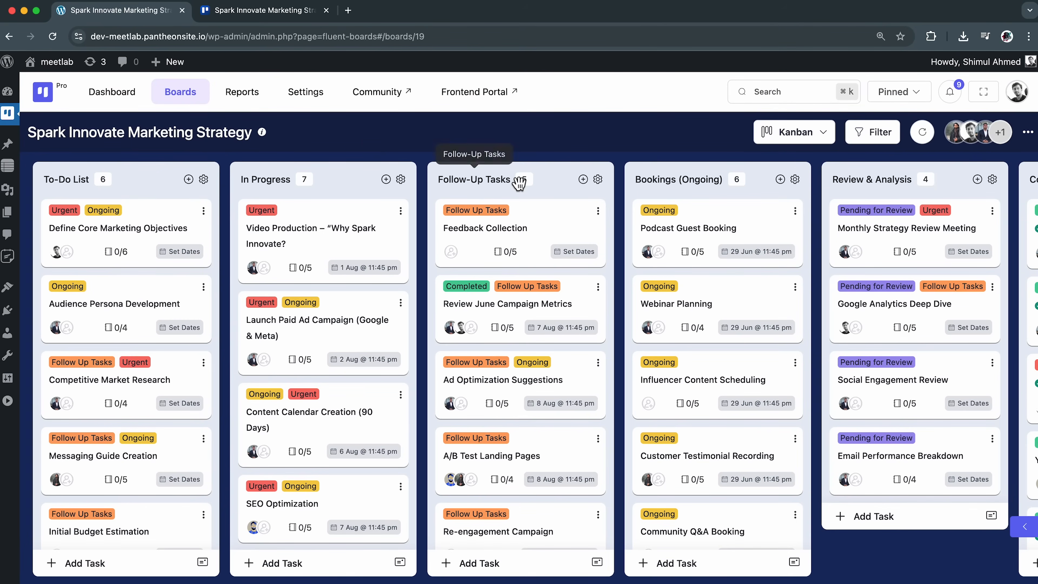
Examine the Review June Campaign Metrics task in Follow-Up Tasks, including its assignable members, and close it.
left_click(535, 309)
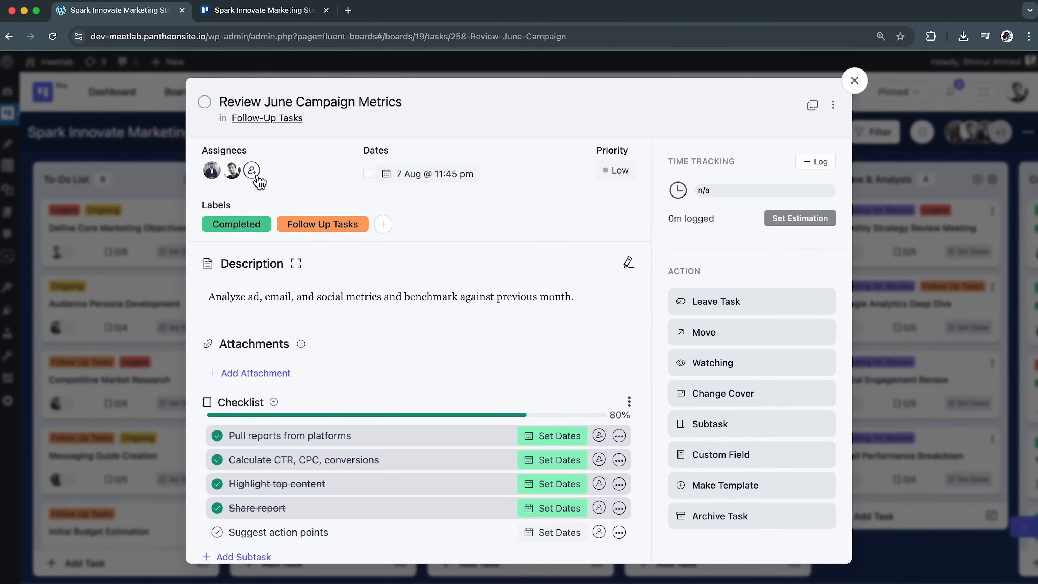
left_click(240, 179)
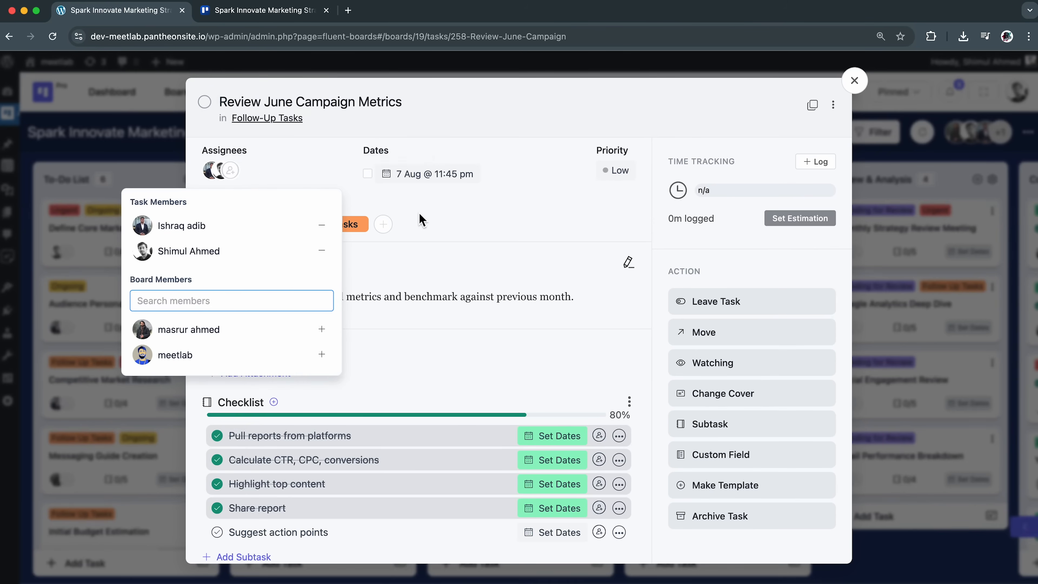
left_click(405, 217)
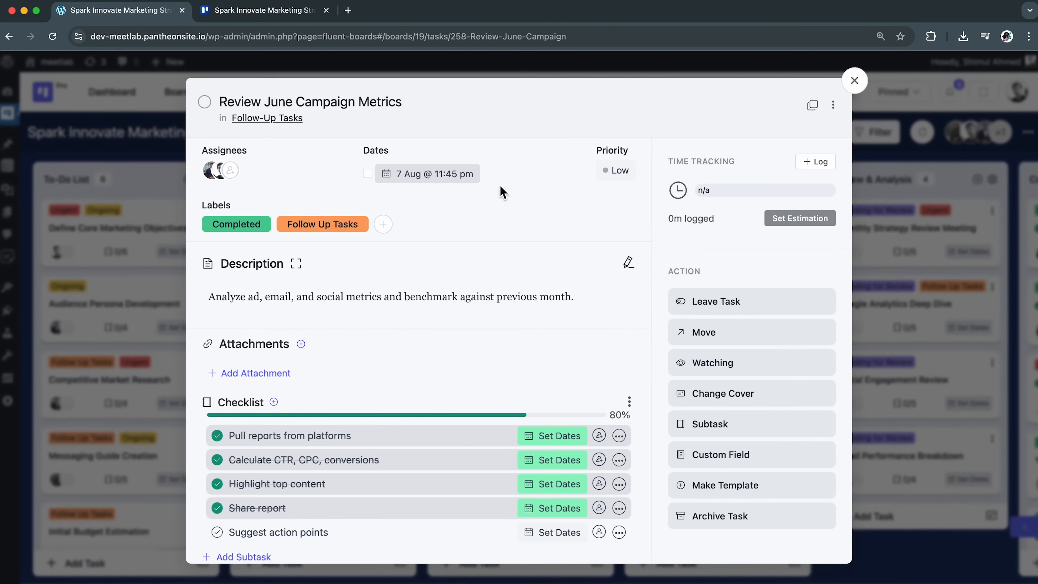
left_click(854, 80)
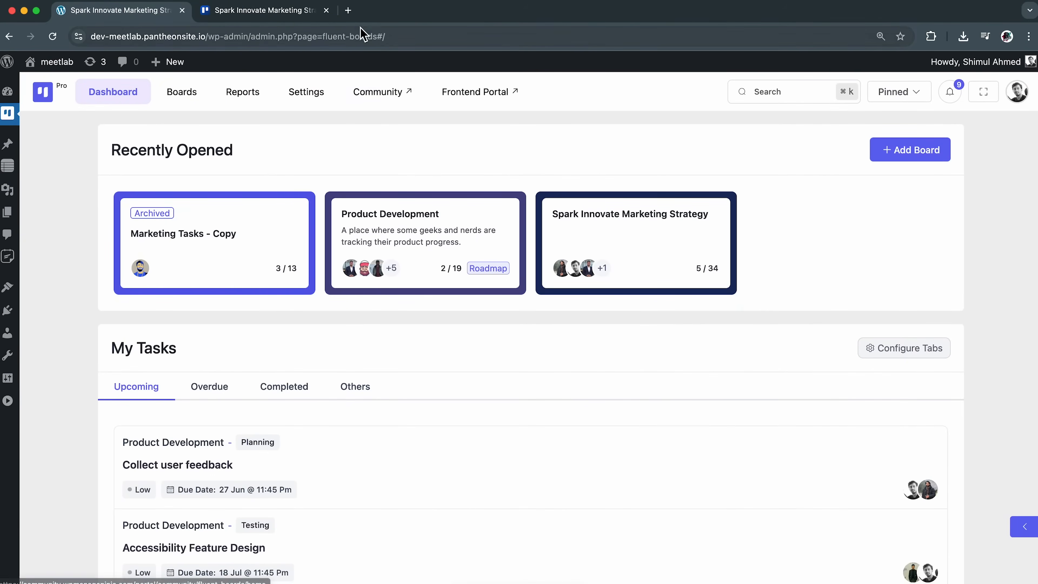
Open asana.com in a new browser tab and log in with the account's e-mail address.
left_click(349, 11)
type("asana.com")
key("Return")
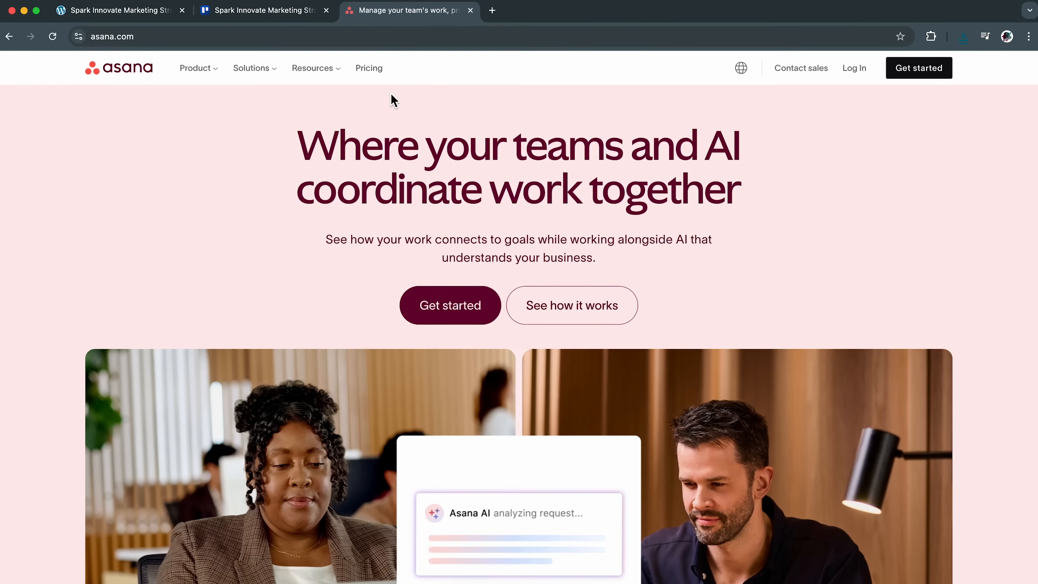
left_click(856, 70)
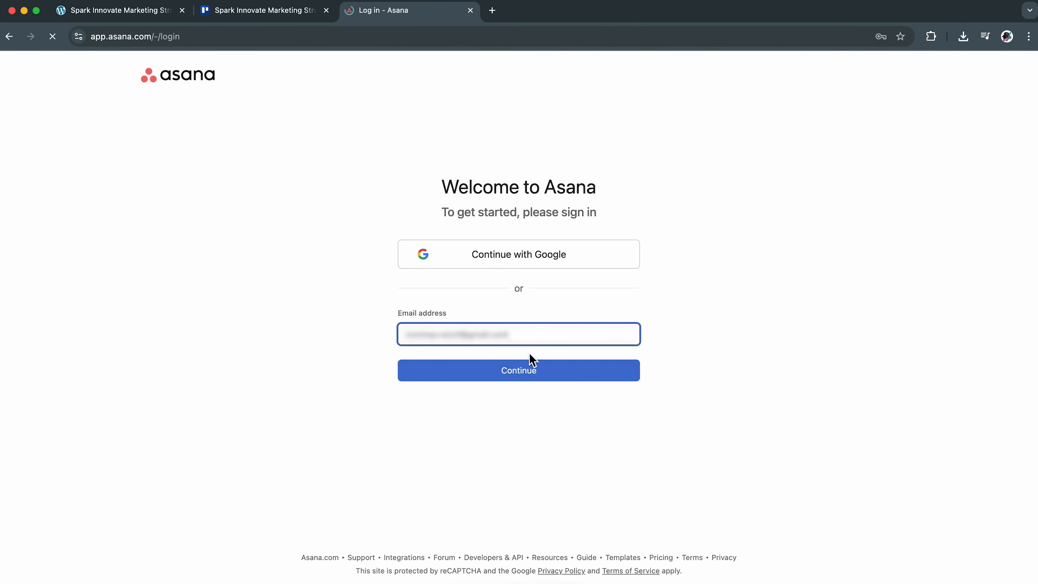
left_click(525, 371)
left_click(527, 362)
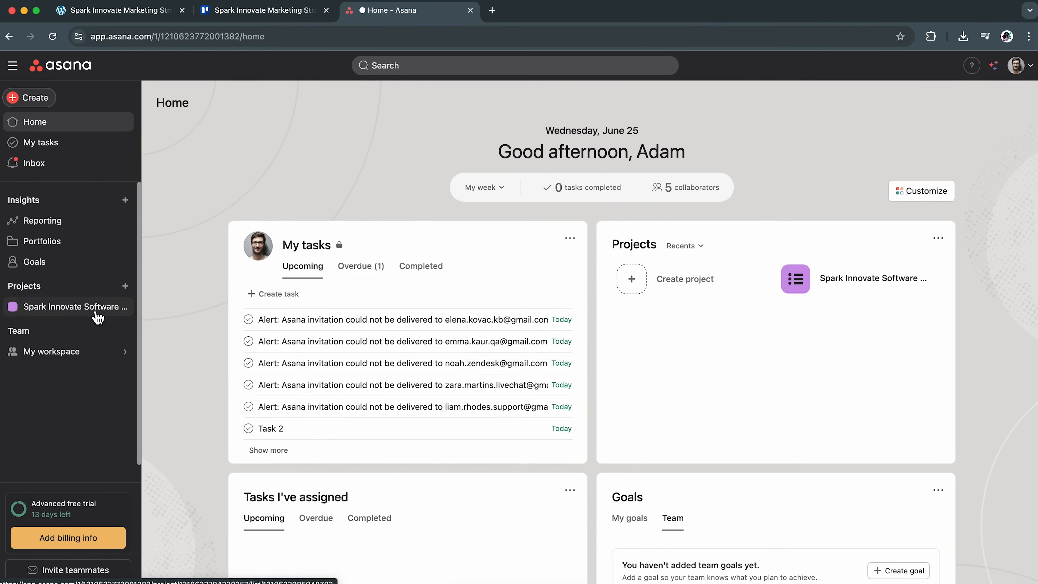
Open the Spark Innovate Software Support Task project in board view and export it as JSON.
left_click(76, 315)
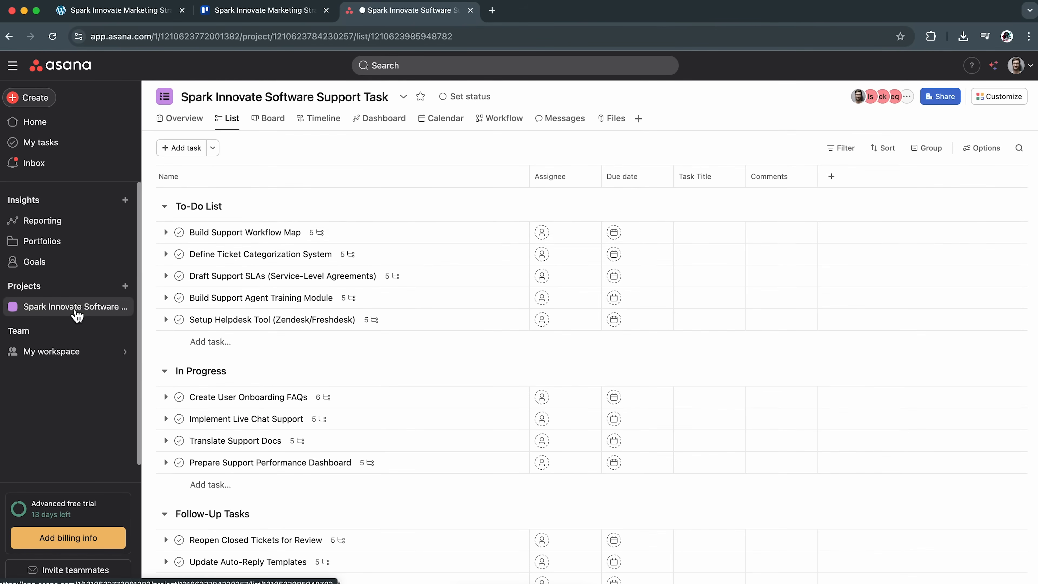
left_click(278, 125)
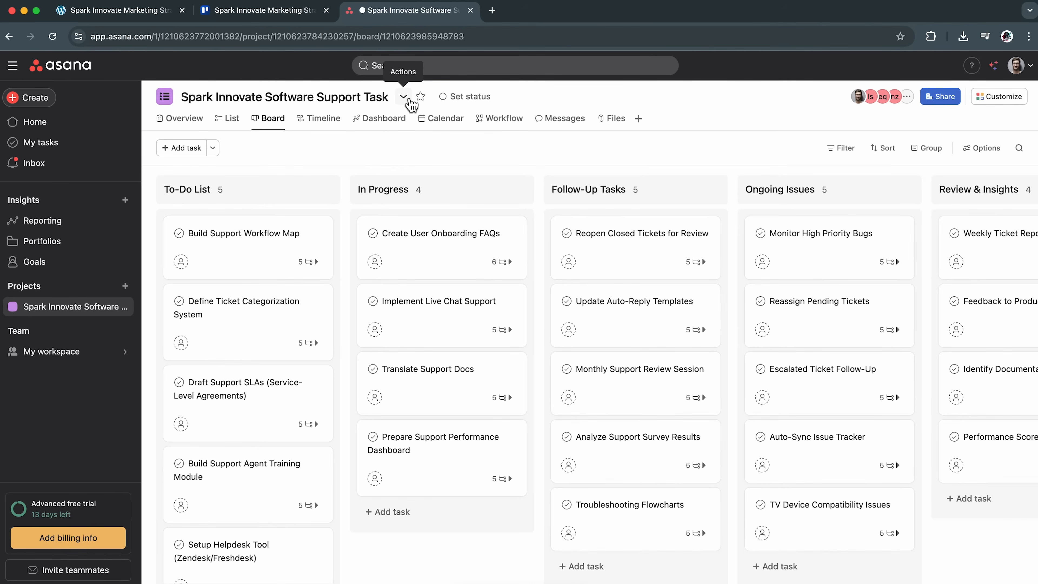
left_click(403, 96)
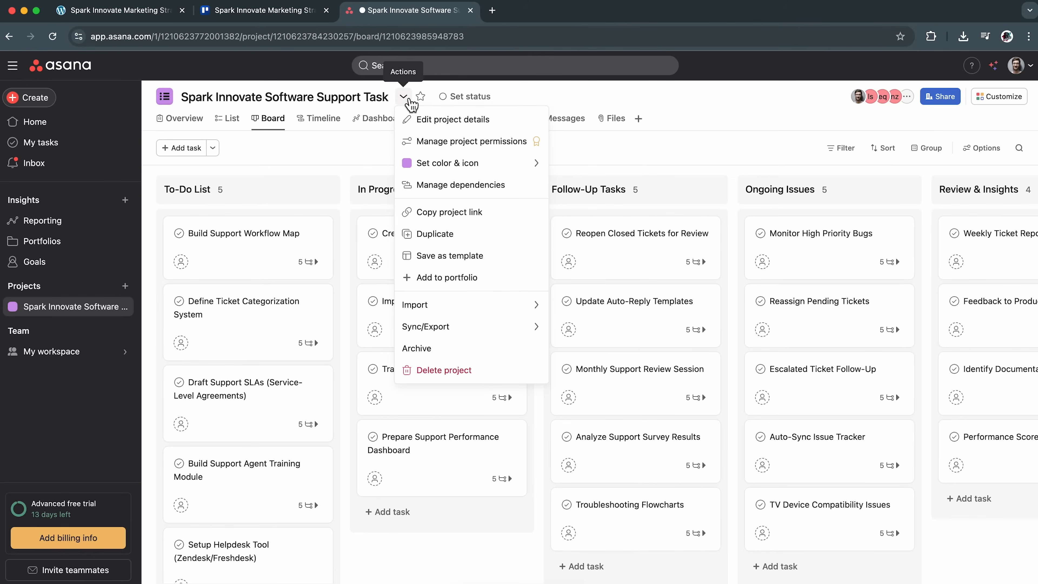
mouse_move(476, 330)
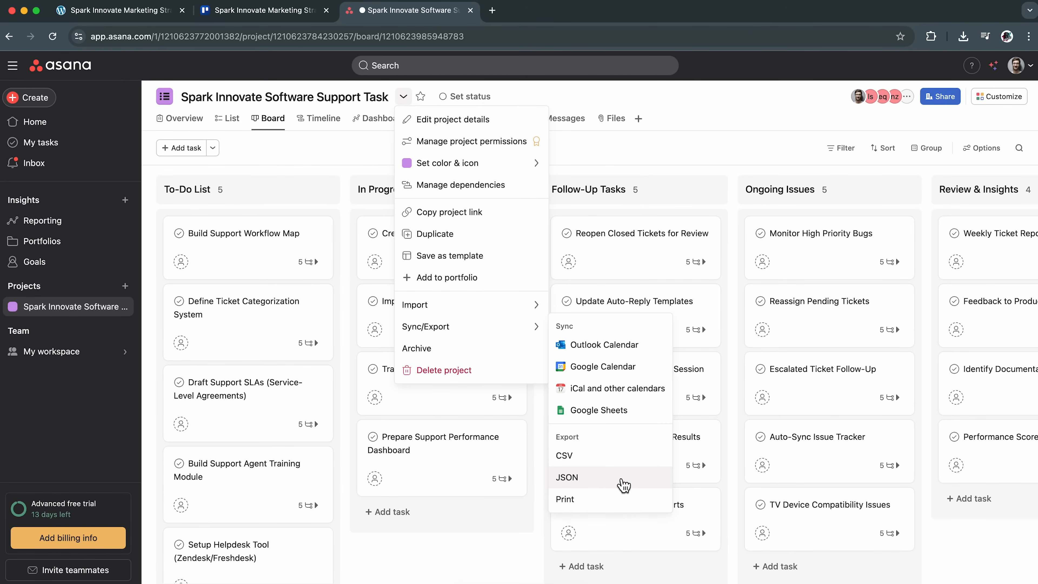
left_click(624, 484)
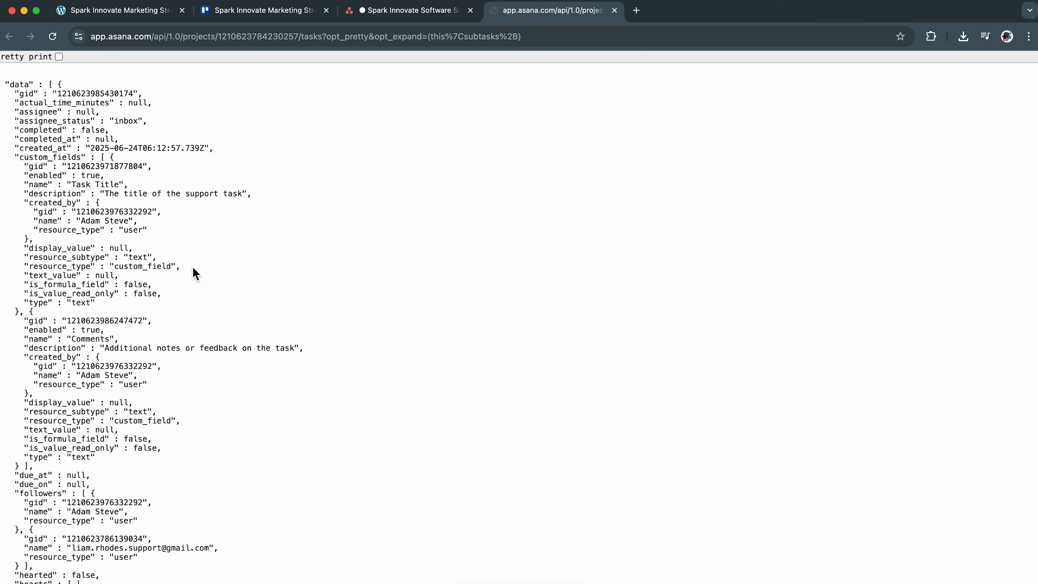
Save the exported JSON page to the Assets folder as Project From Asana, replacing the existing file, and close the export tab.
right_click(202, 270)
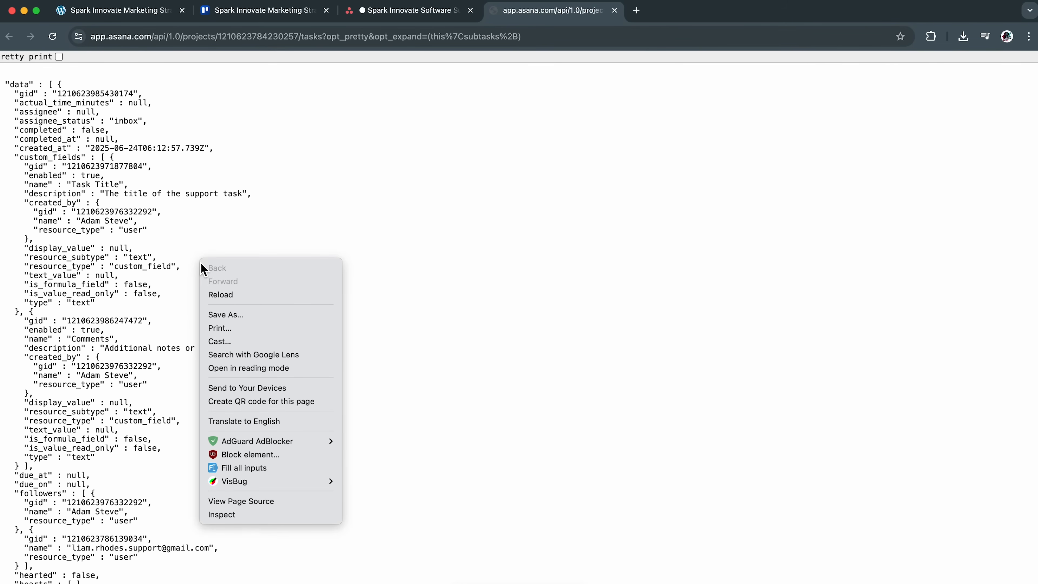
left_click(273, 317)
type("Project From Asana")
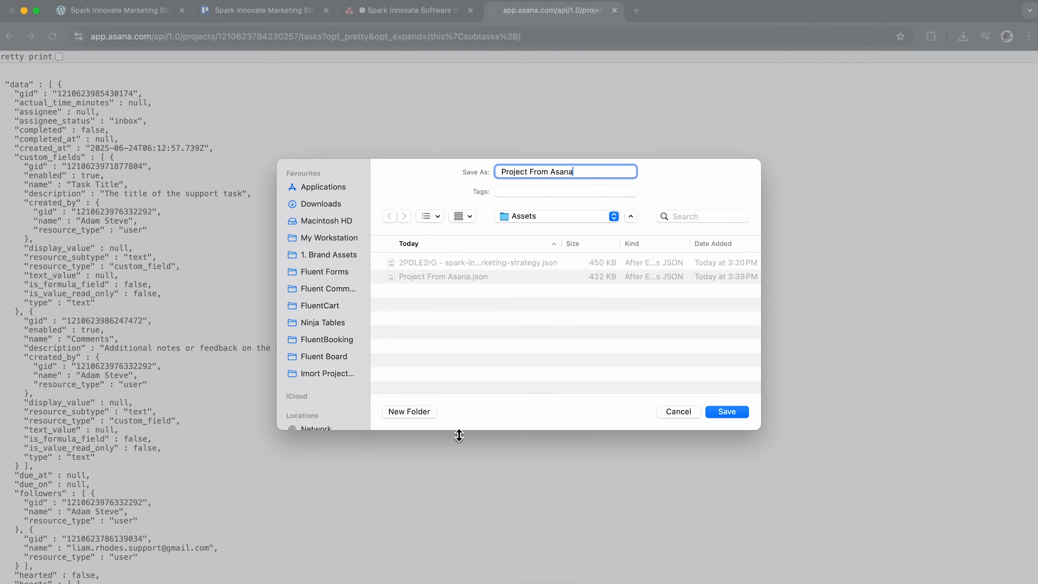
left_click(729, 413)
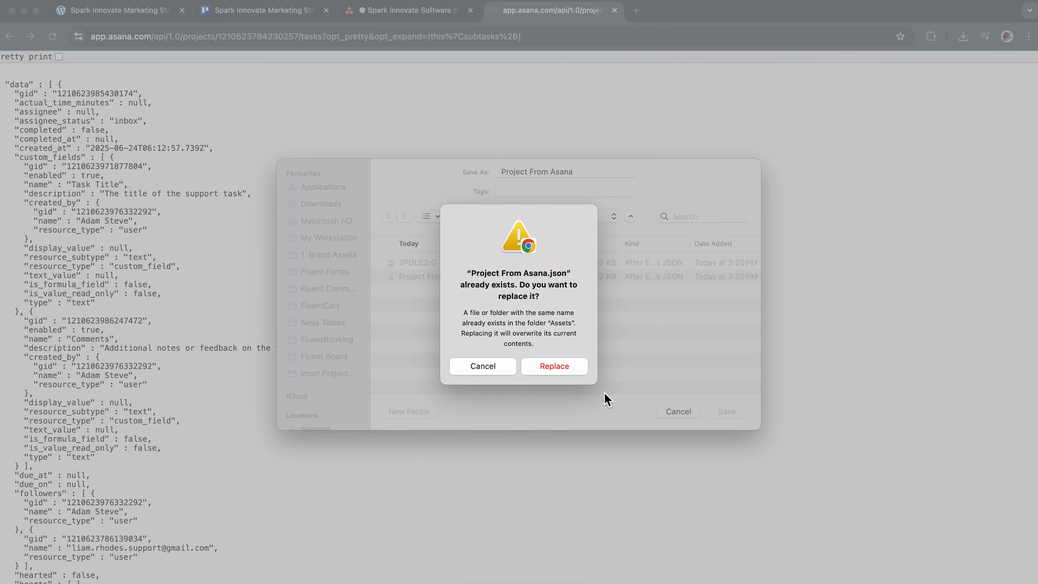
left_click(564, 368)
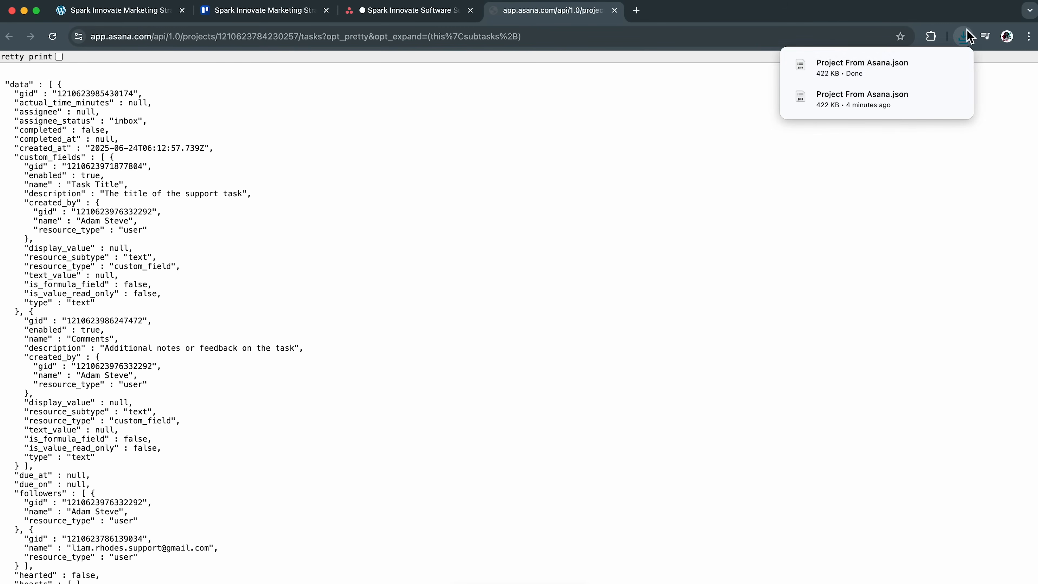
left_click(931, 66)
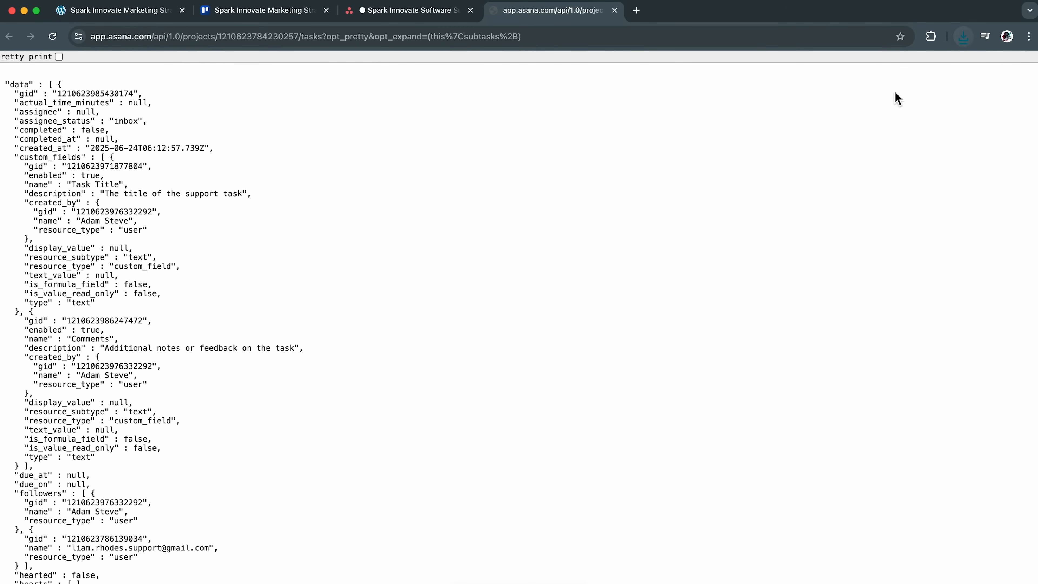
left_click(614, 10)
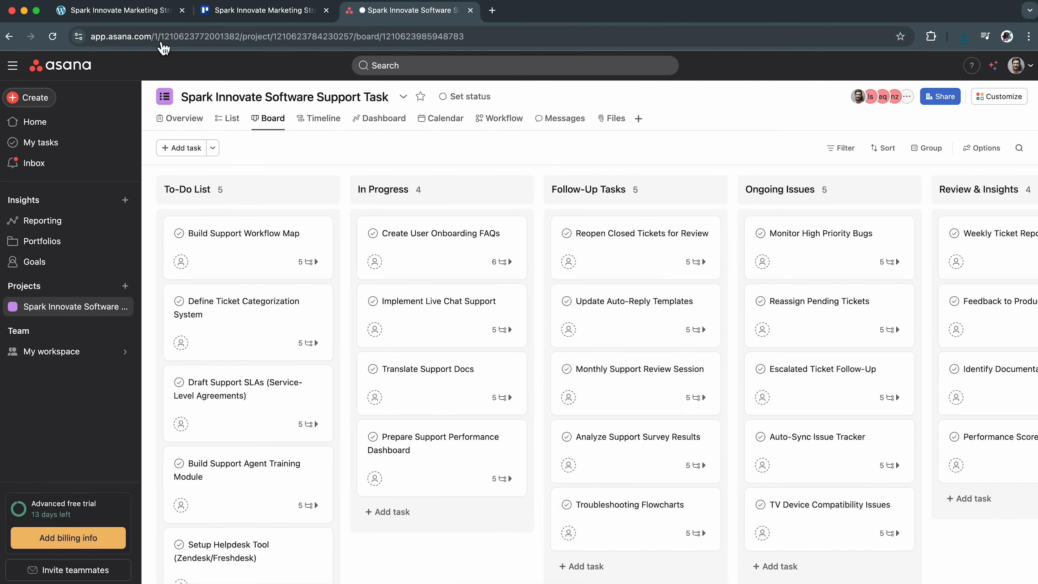
Switch back to FluentBoards and import the Asana project from the file Project From Asana.json.
left_click(122, 17)
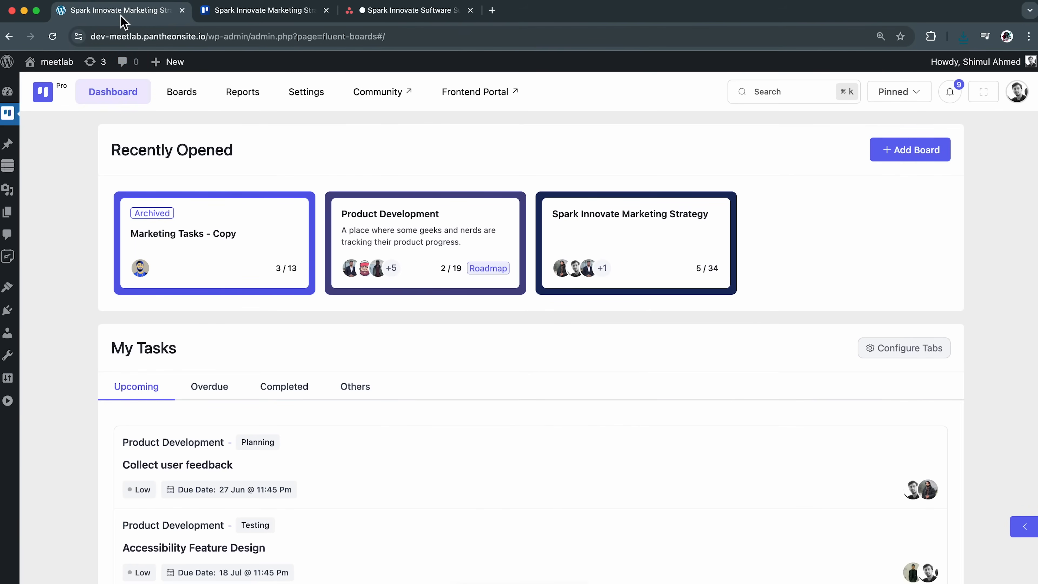
left_click(187, 98)
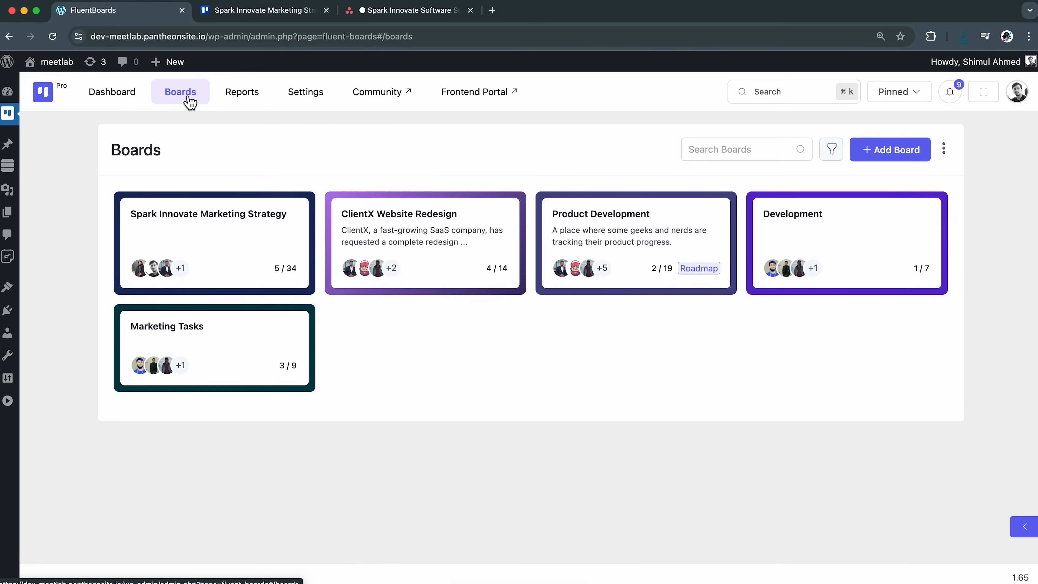
left_click(951, 147)
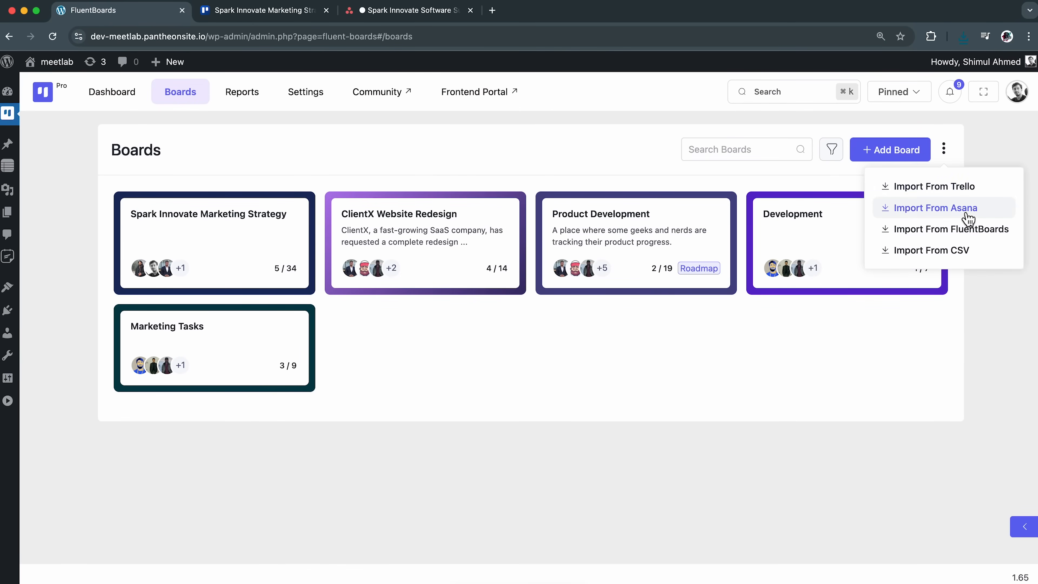
left_click(955, 222)
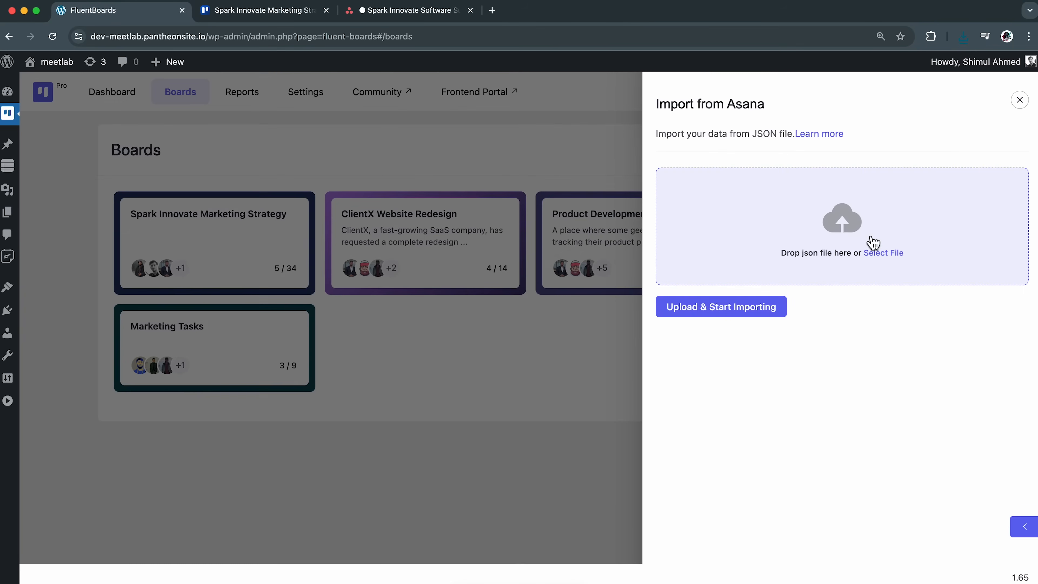
left_click(883, 253)
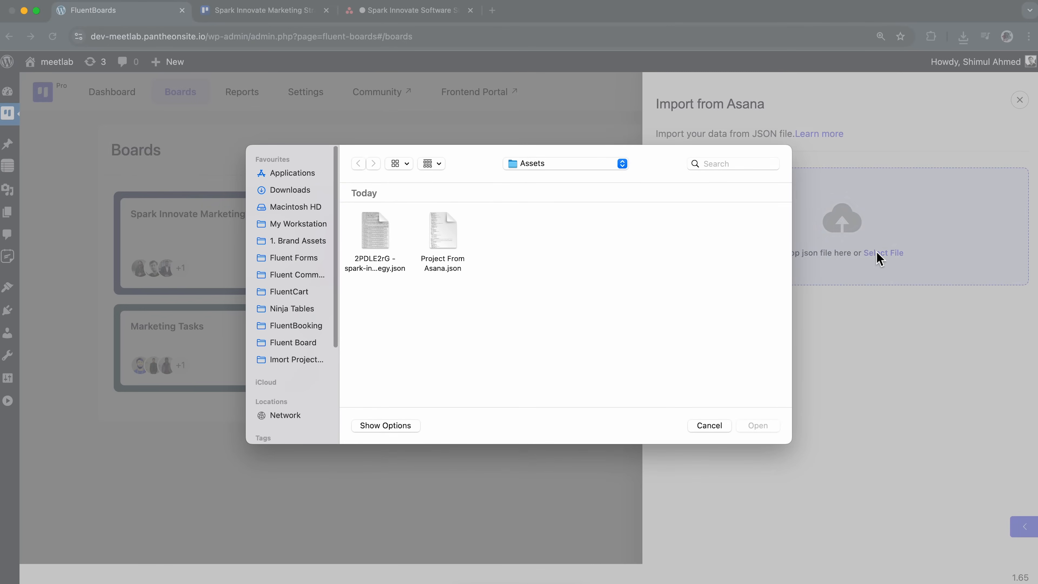
left_click(453, 270)
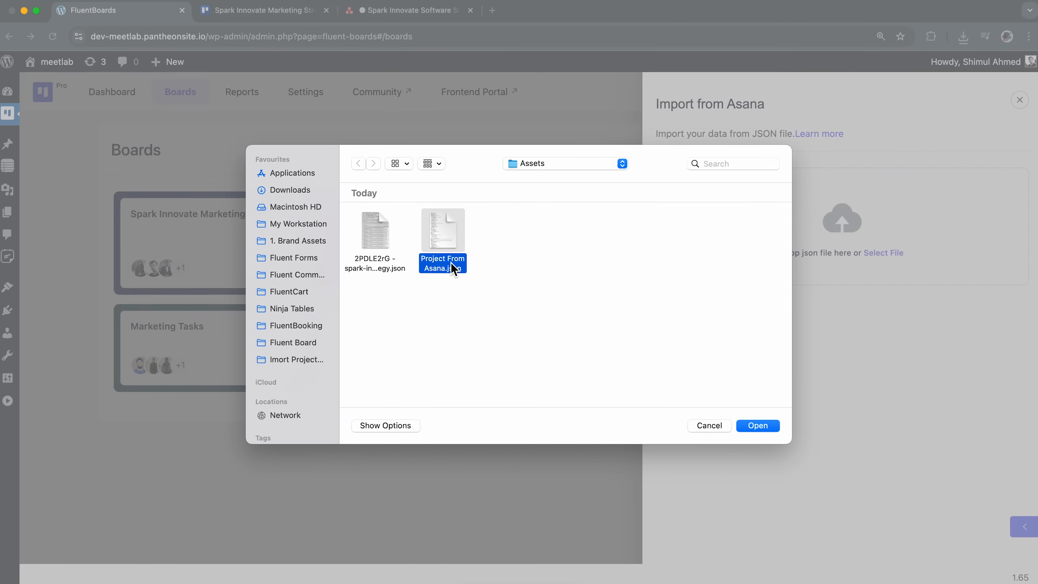
left_click(758, 426)
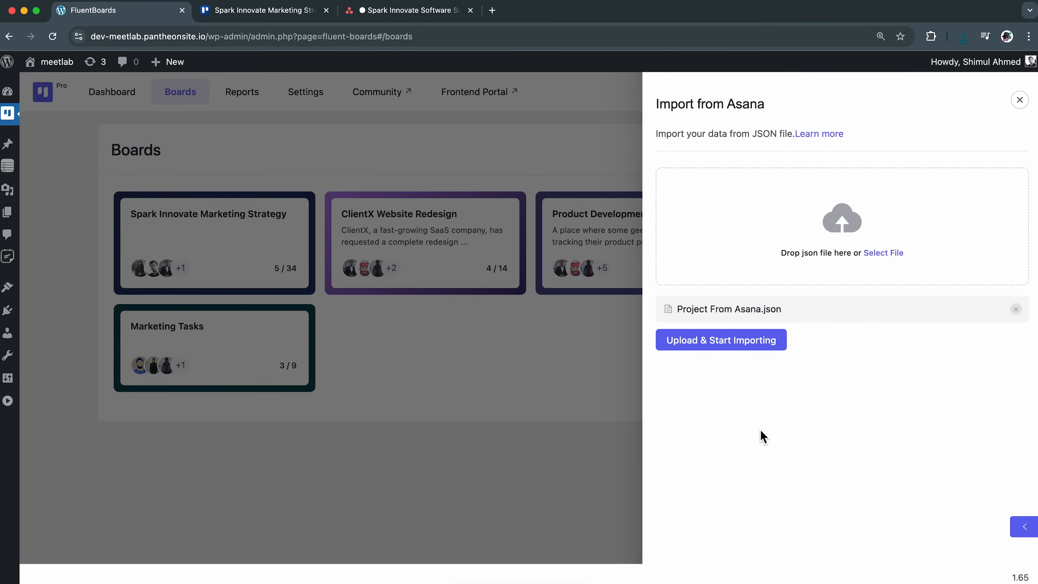
left_click(722, 343)
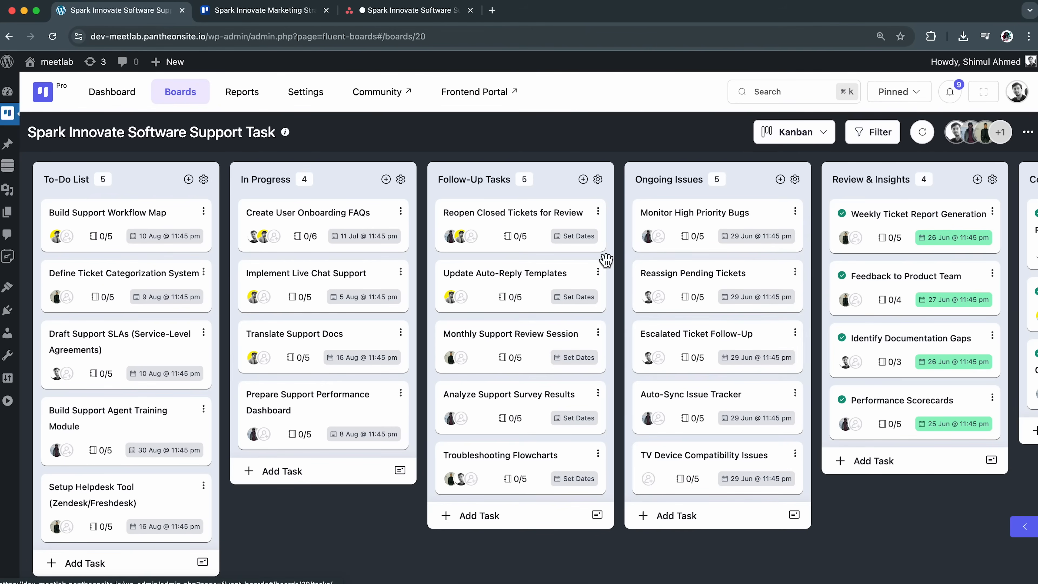
Look through all stages of the imported Spark Innovate Software Support Task board and view the Implement Live Chat Support task.
scroll(689, 294, "right", 10)
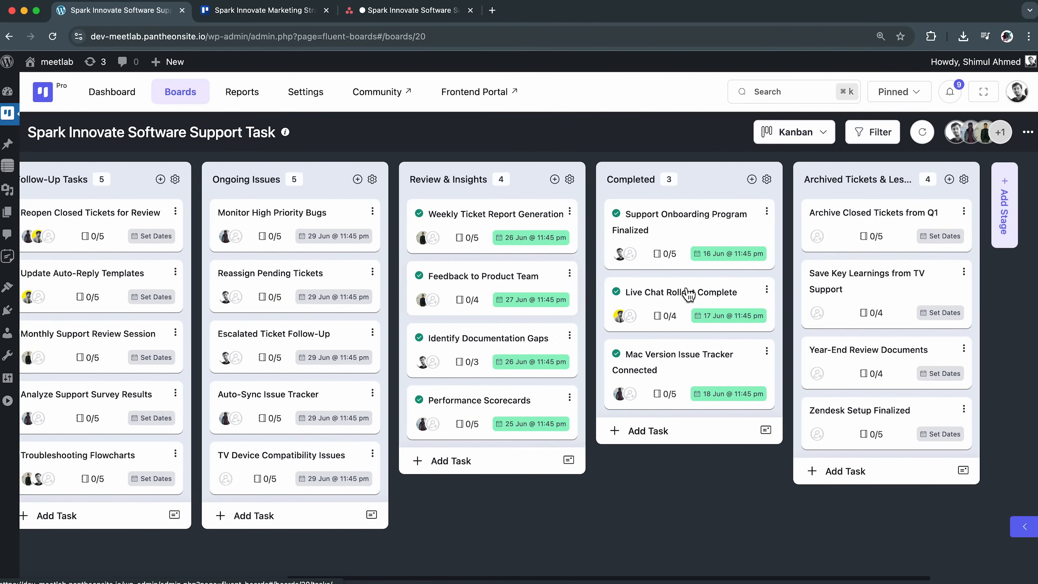
scroll(688, 294, "right", 4)
scroll(688, 294, "left", 14)
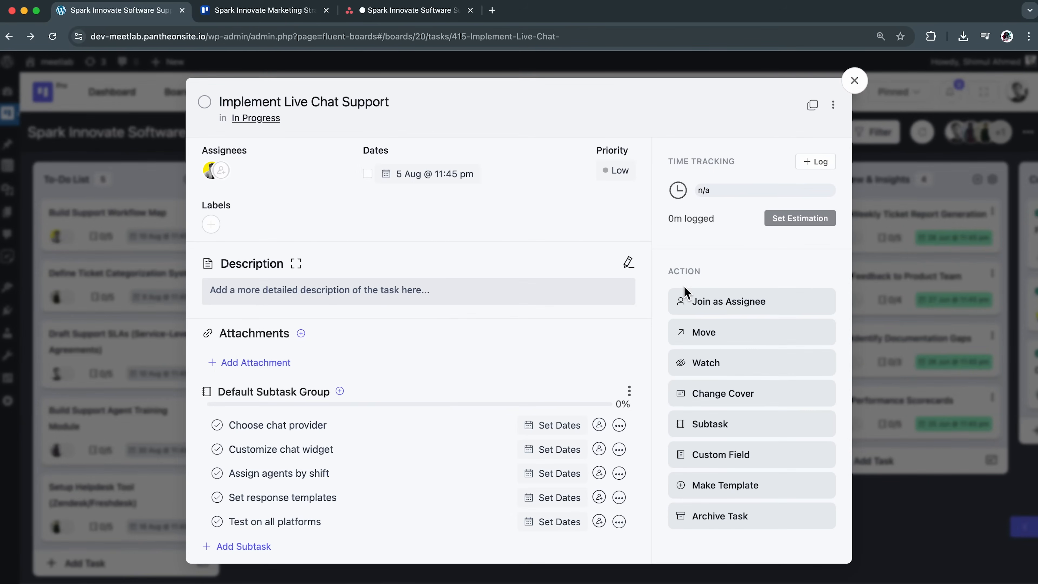
left_click(854, 80)
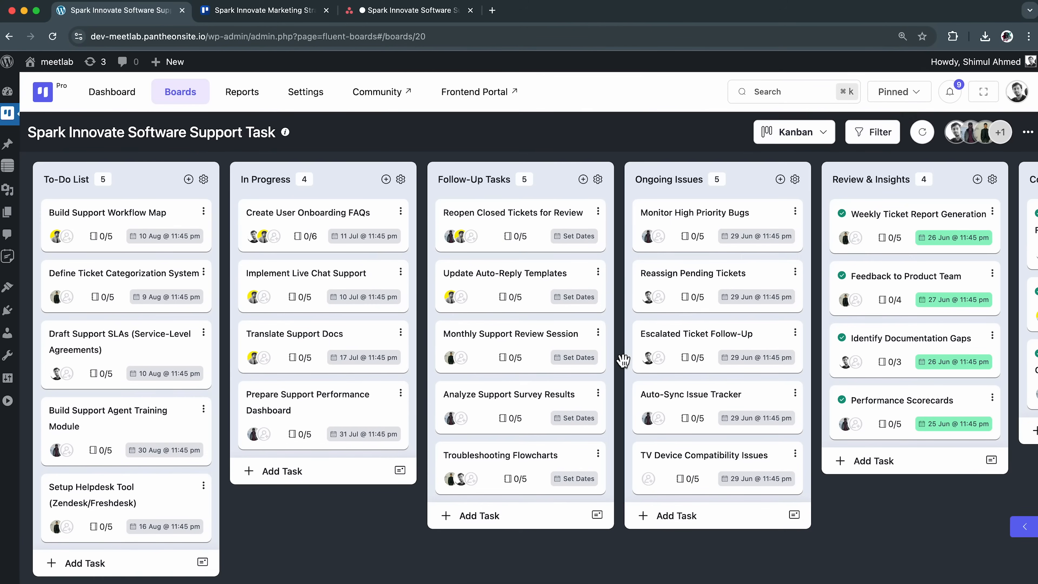
Examine the Create User Onboarding FAQs task in In Progress, including its assigned members, subtasks and activities.
left_click(327, 217)
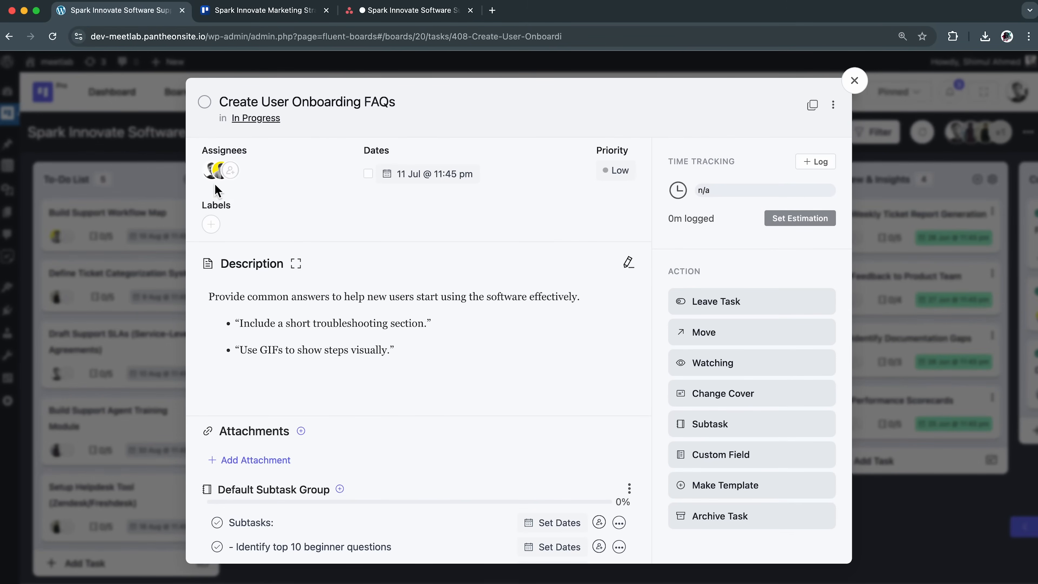
left_click(213, 171)
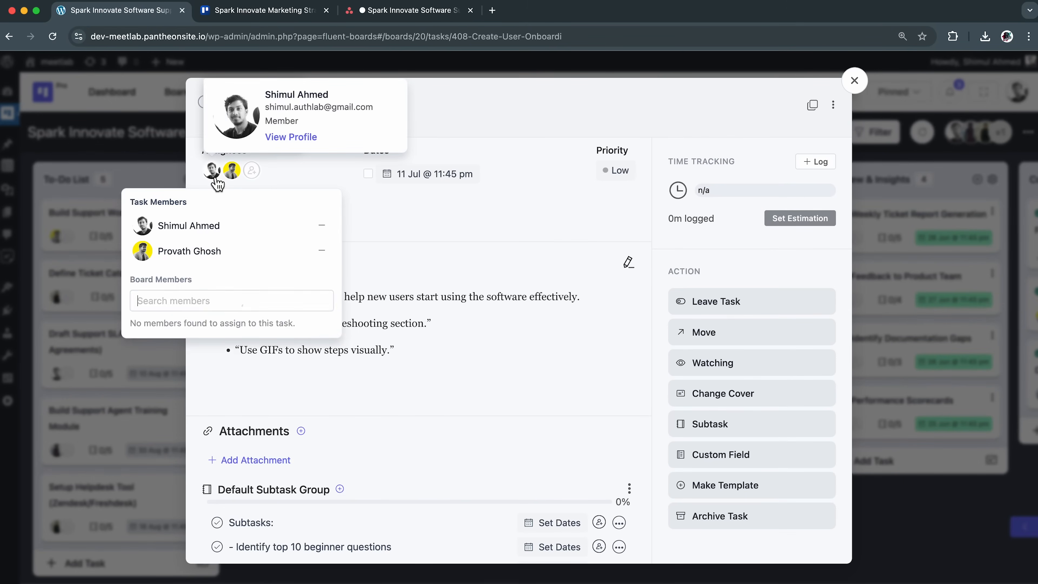
left_click(459, 225)
scroll(484, 433, "down", 5)
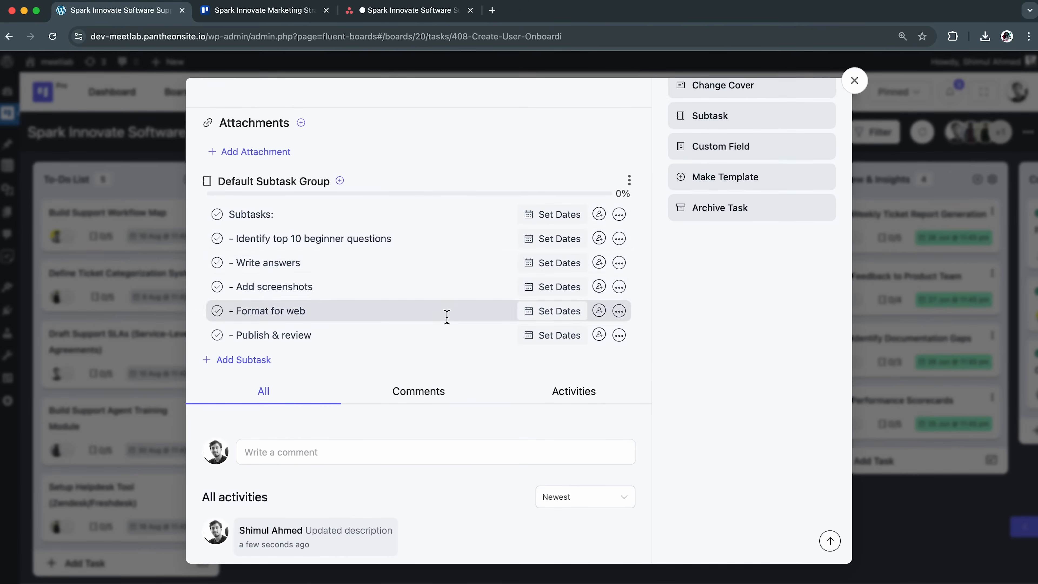
scroll(447, 315, "up", 5)
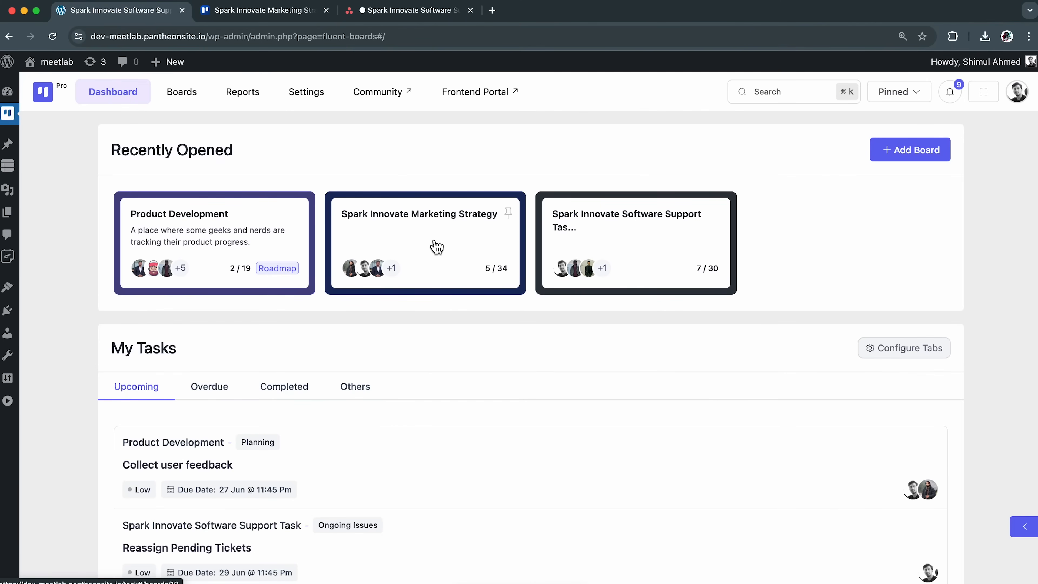
Open the Spark Innovate Marketing Strategy board and look at its Video Production task and the editable board title.
left_click(436, 247)
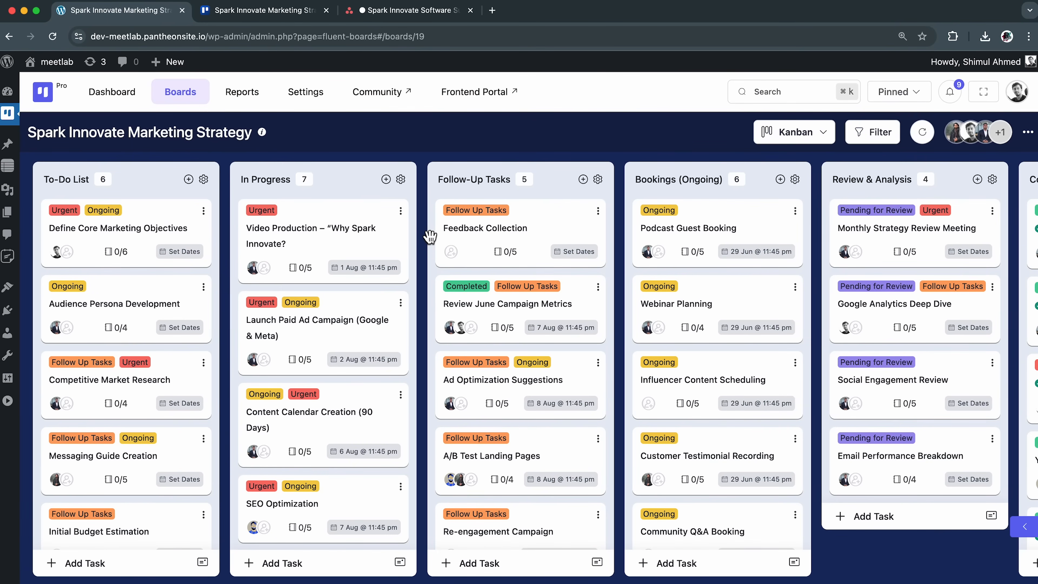
left_click(331, 237)
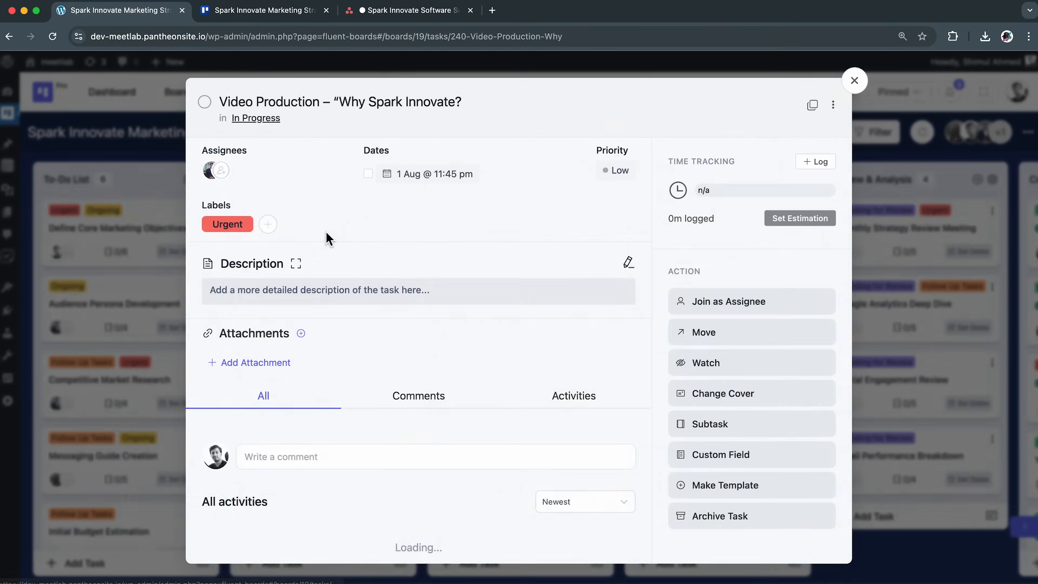
left_click(854, 81)
left_click(126, 131)
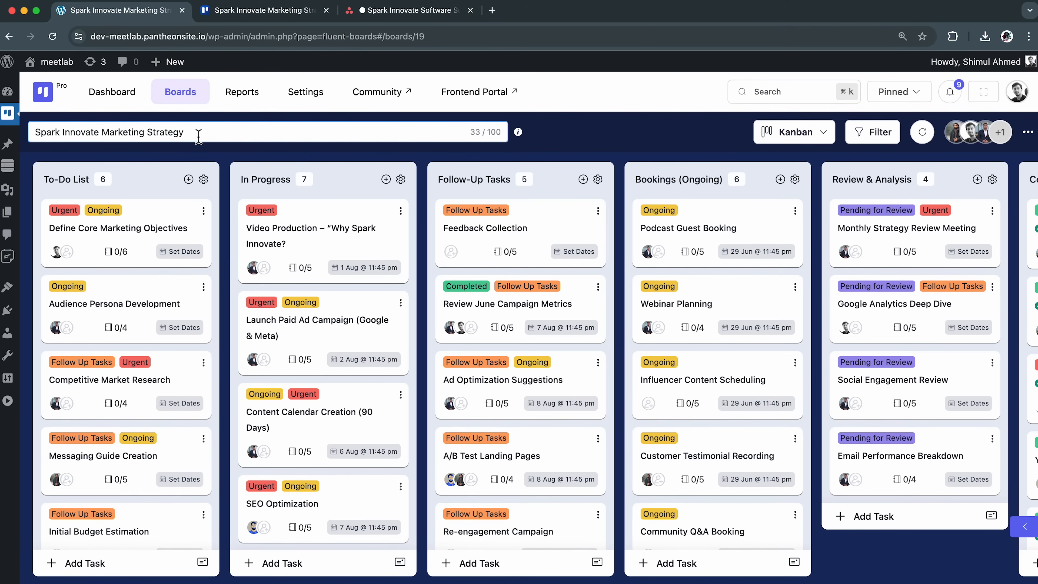
key("Return")
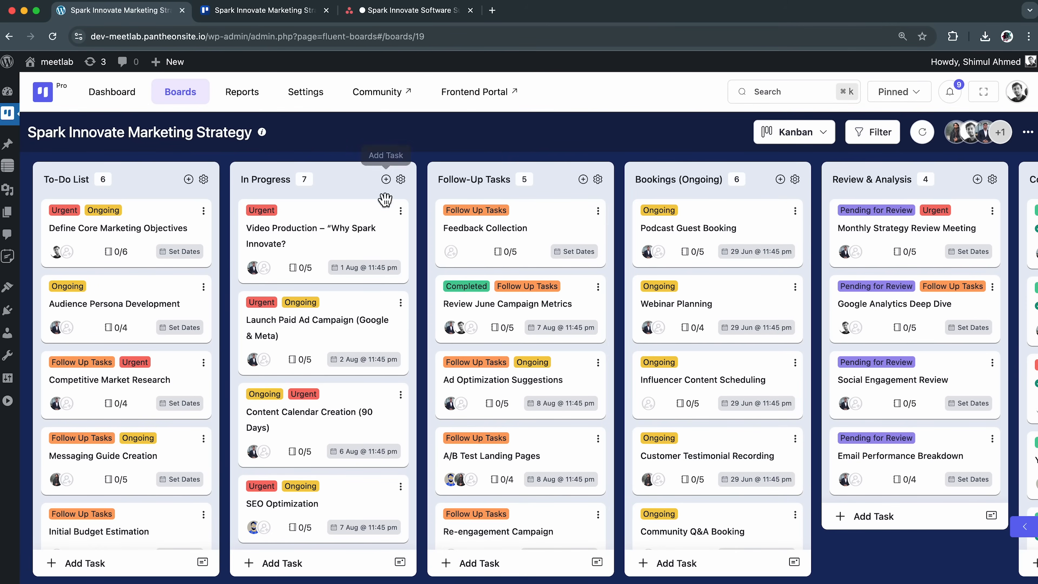
Save a Video Production task description: "Produce a short explainer video showcasing real-time optimization." with bullets "Add call-to-action at the end." and "Include TV performance section.".
left_click(339, 244)
left_click(408, 291)
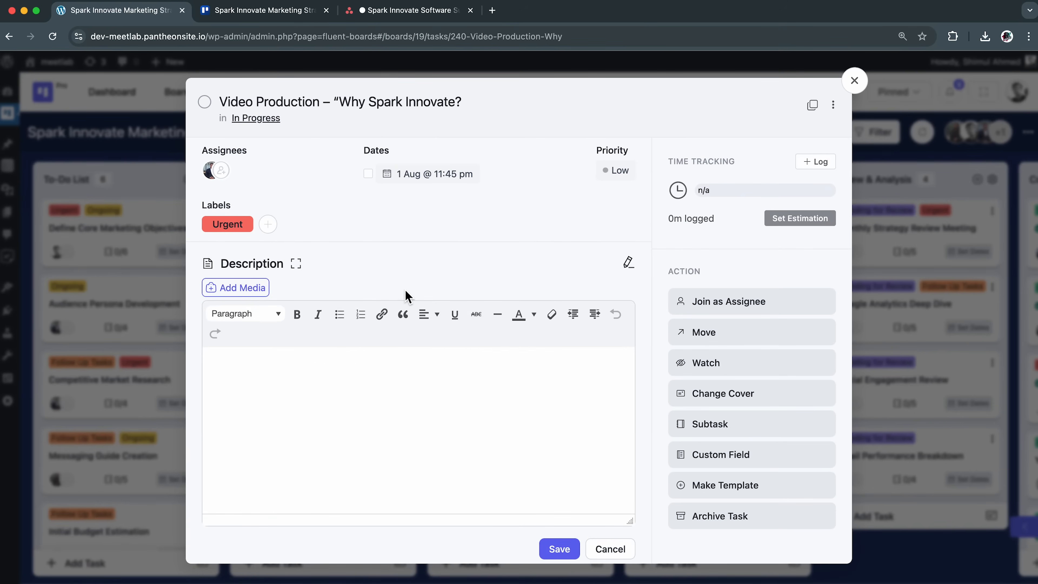
type("Produce a short explainer video showcasing real-time optimization. \"Add call-to-action at the end.\" \"Include TV performance section.\"")
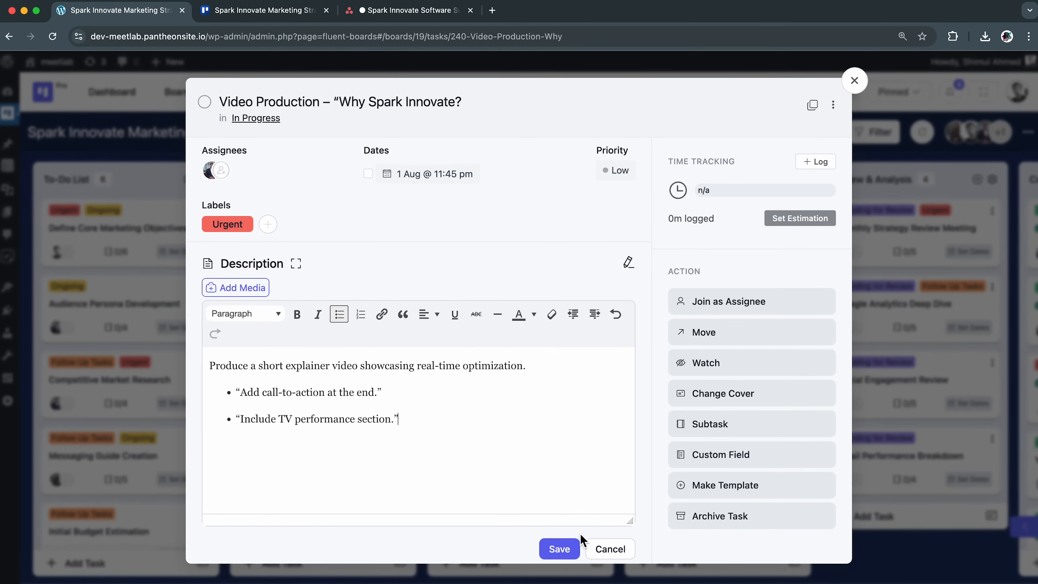
left_click(560, 548)
Add the Follow Up Tasks label to the Video Production task and change that label's color to dark purple.
left_click(268, 224)
left_click(143, 330)
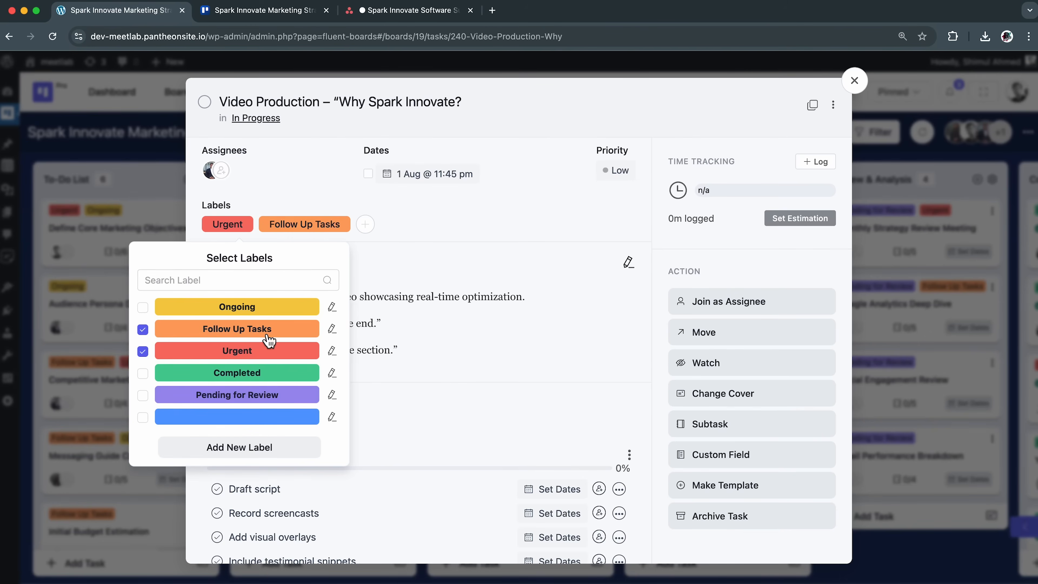
left_click(332, 329)
left_click(254, 377)
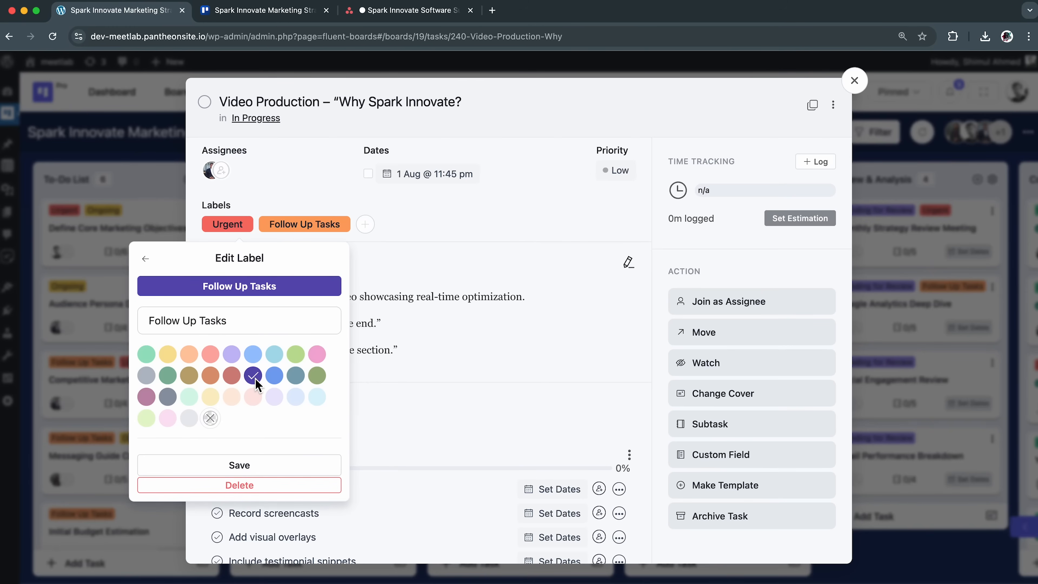
left_click(254, 465)
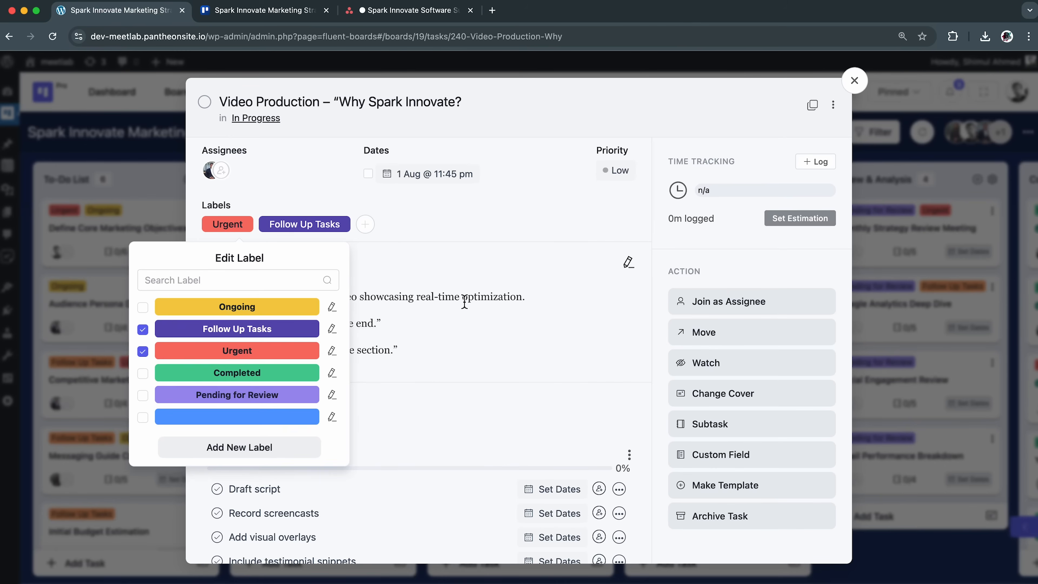
Close the Video Production task and rename the To-Do List stage to "Tasks Pending".
left_click(475, 273)
left_click(854, 80)
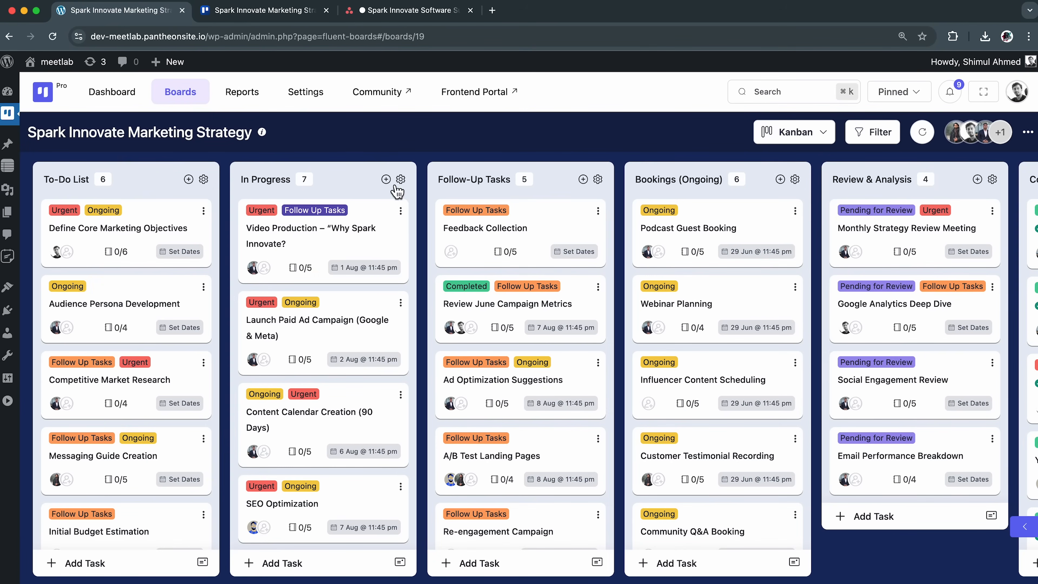
left_click(84, 181)
key("super+a")
key("BackSpace")
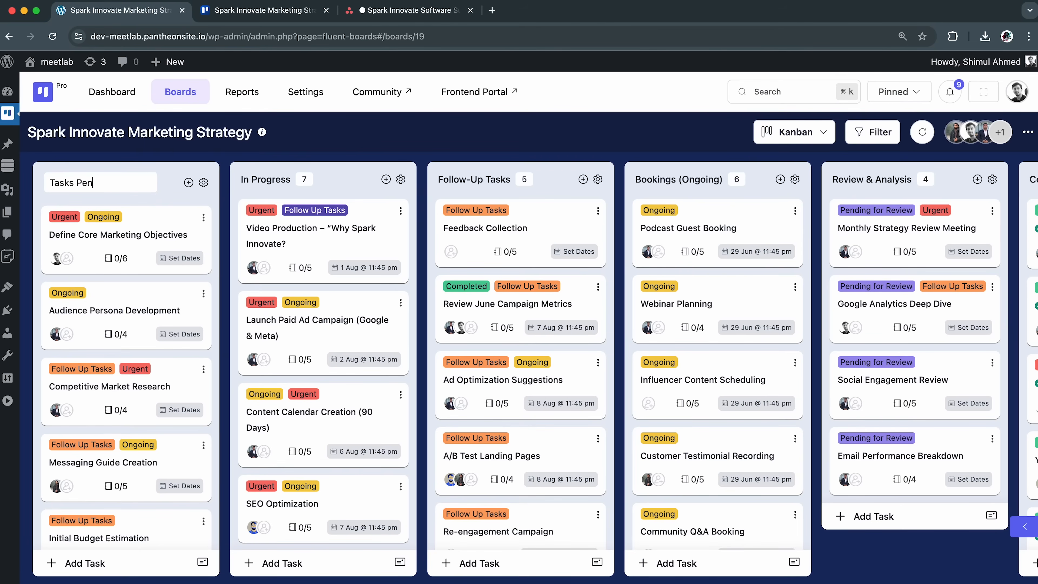
key("Return")
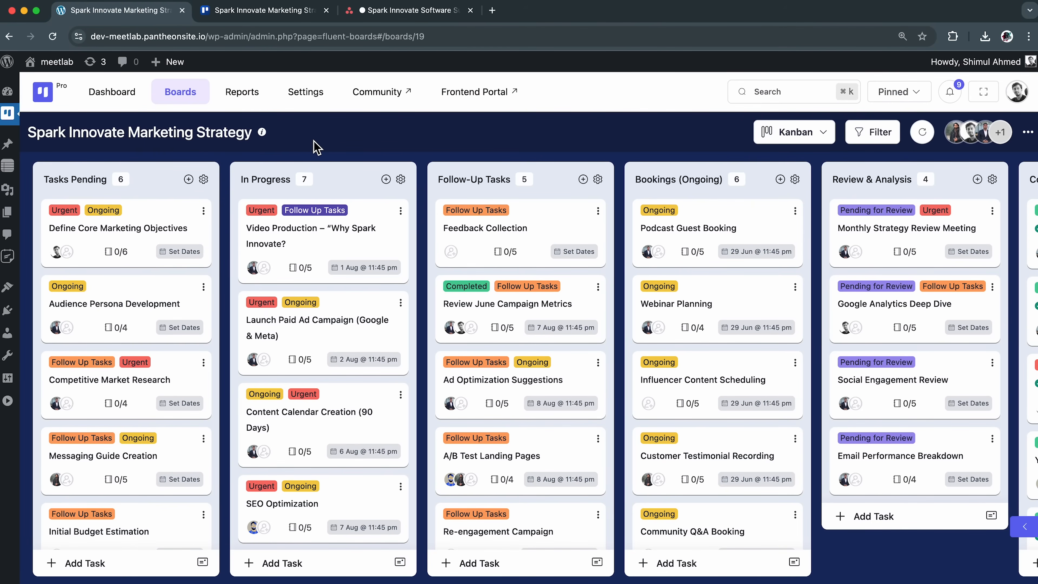
Move Define Core Marketing Objectives below Content Calendar Creation in In Progress, and Email Performance Breakdown below New Homepage Launch in Completed.
left_click_drag(136, 213, 336, 304)
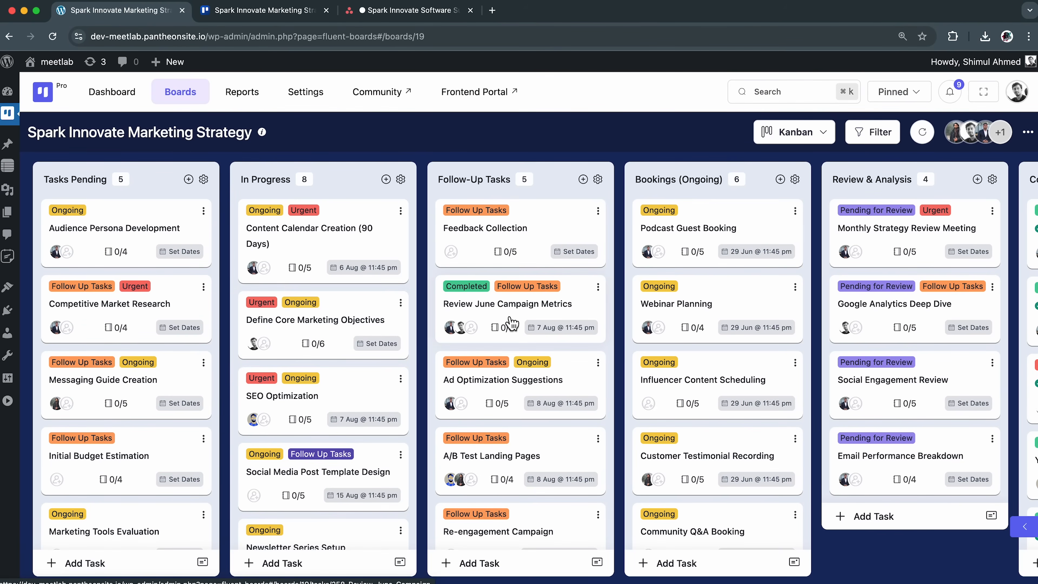
scroll(702, 299, "right", 6)
left_click_drag(697, 444, 890, 454)
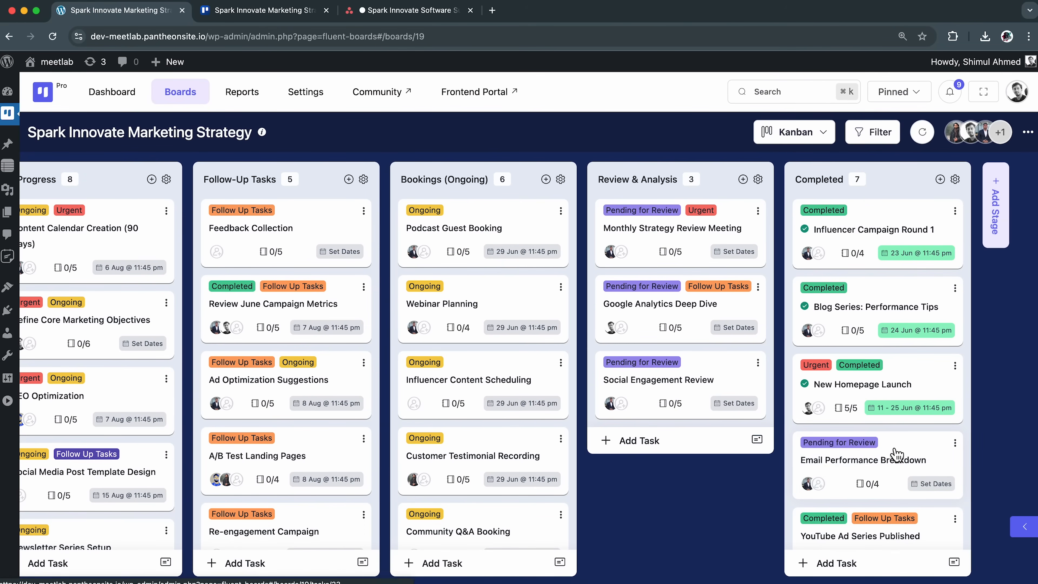
Post the comment "Make sure to update the CTA button color." on the Content Calendar Creation (90 Days) task in In Progress.
scroll(368, 384, "left", 6)
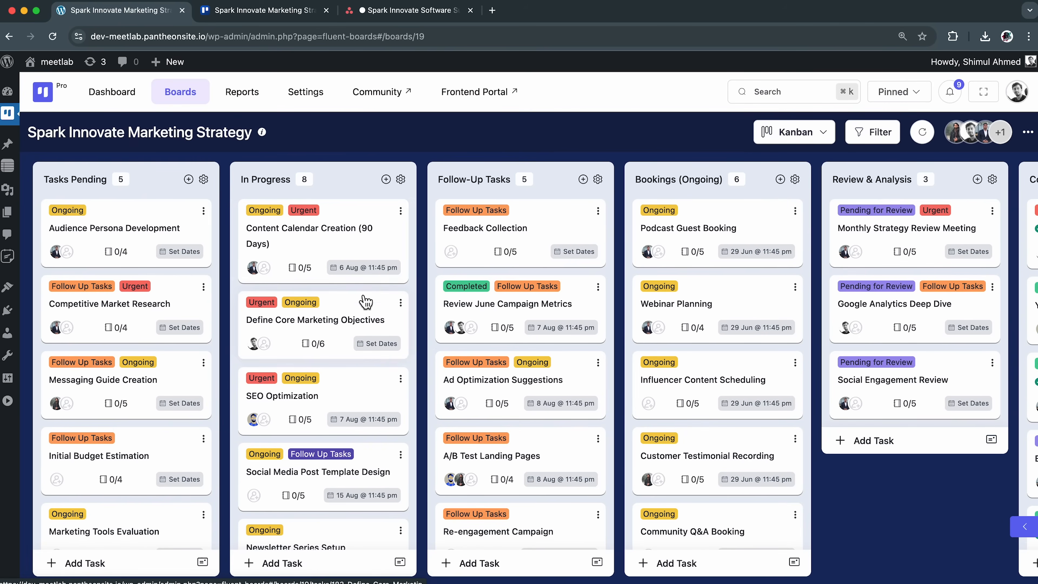
left_click(334, 247)
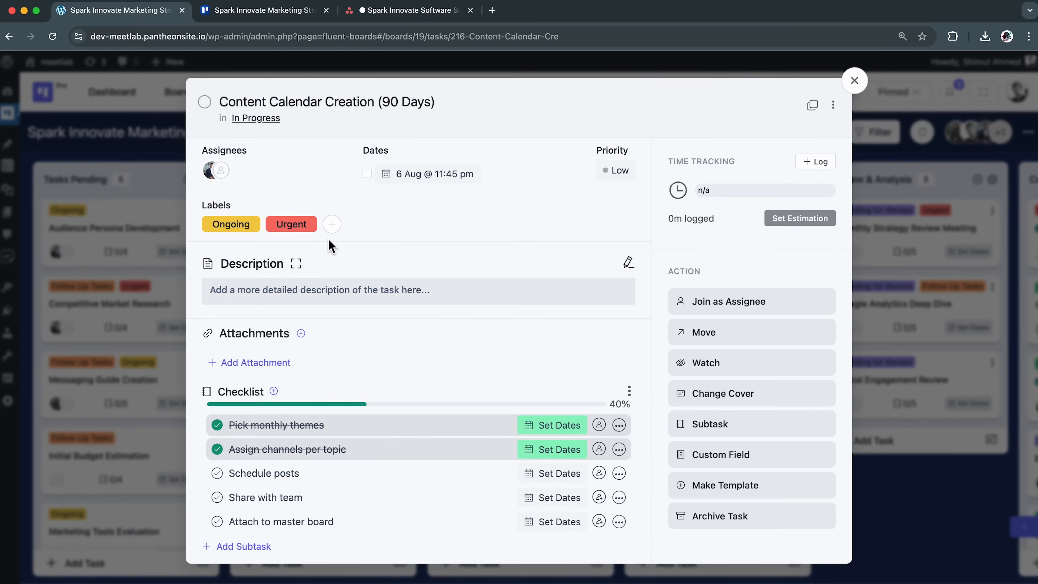
scroll(471, 366, "down", 5)
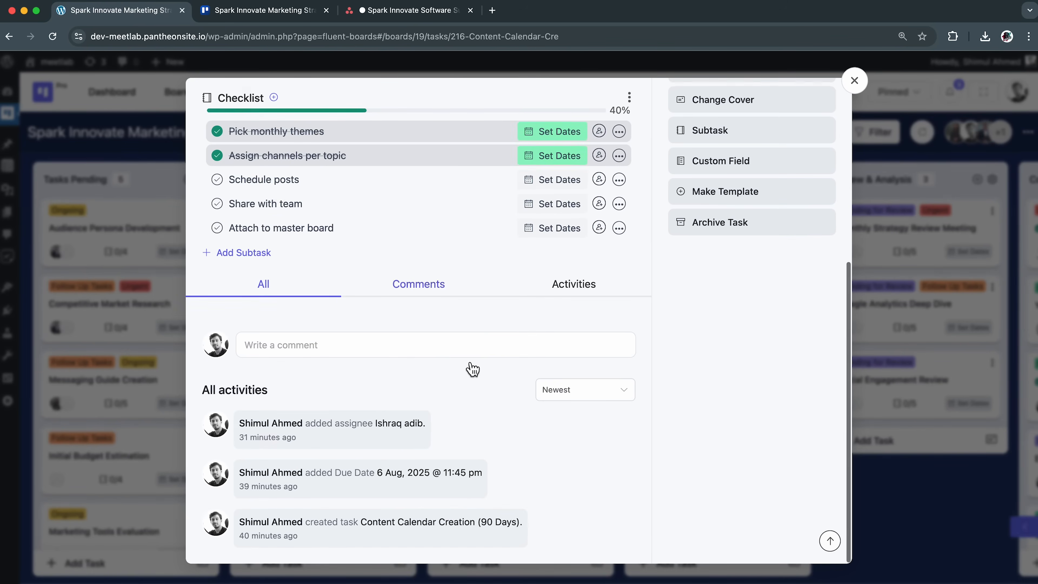
left_click(481, 343)
type("M")
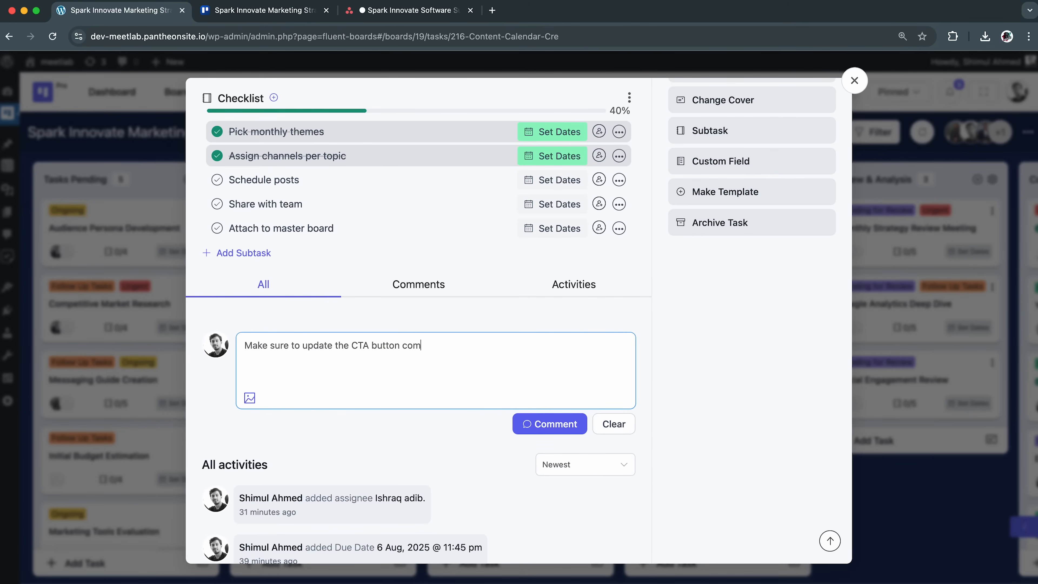
left_click(565, 425)
Set the Content Calendar Creation task's start date to 9 July 2025 and due date to 24 July 2025, and save the dates.
scroll(515, 410, "up", 2)
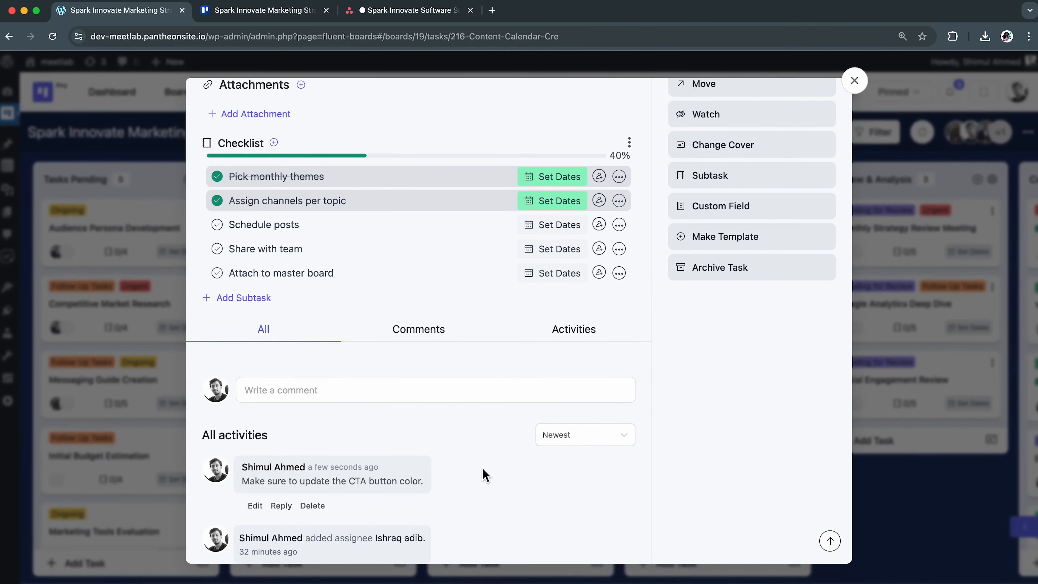
scroll(482, 475, "up", 5)
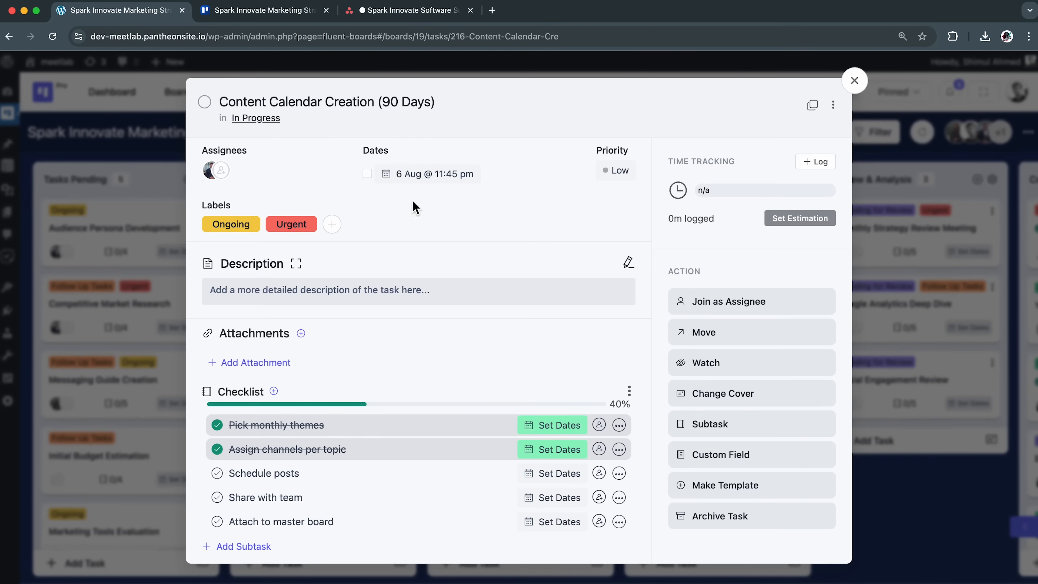
left_click(424, 181)
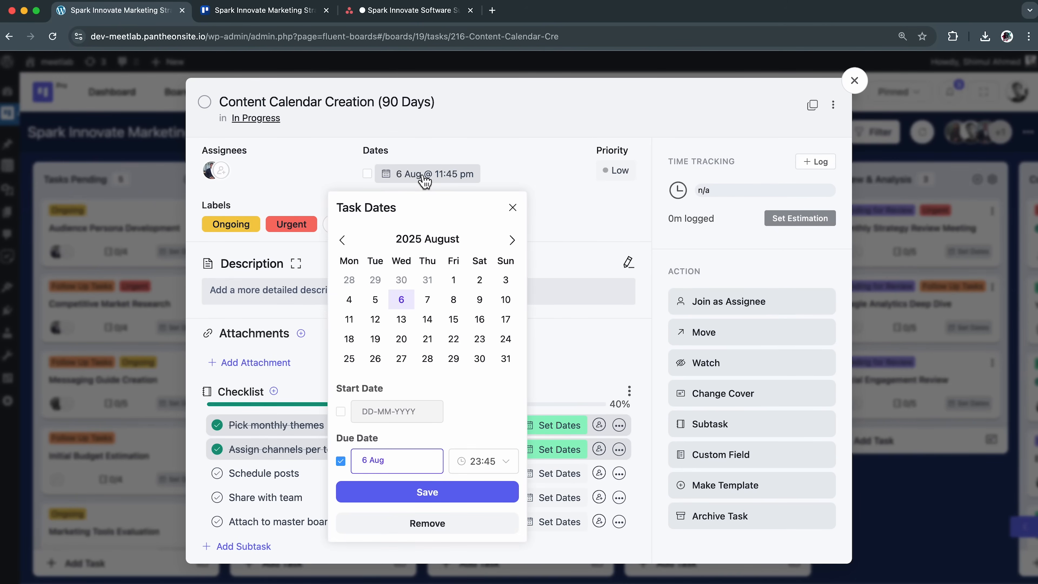
left_click(341, 411)
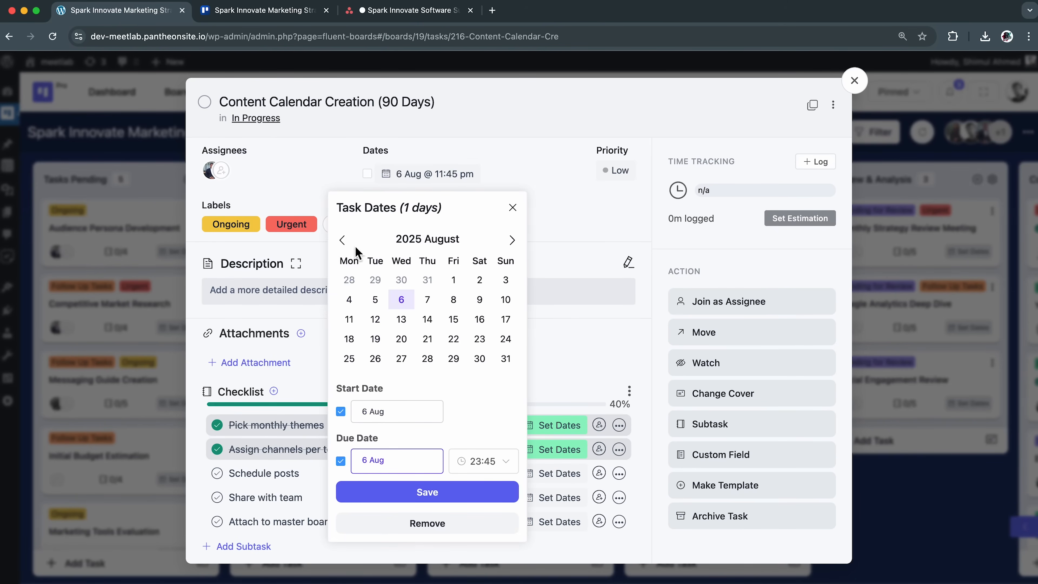
left_click(342, 240)
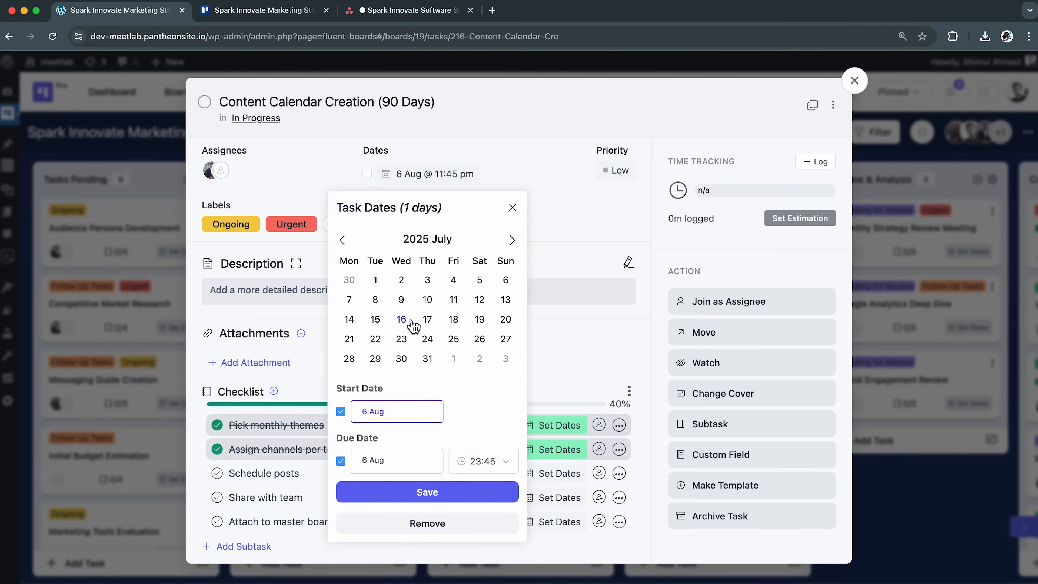
left_click(401, 300)
left_click(431, 344)
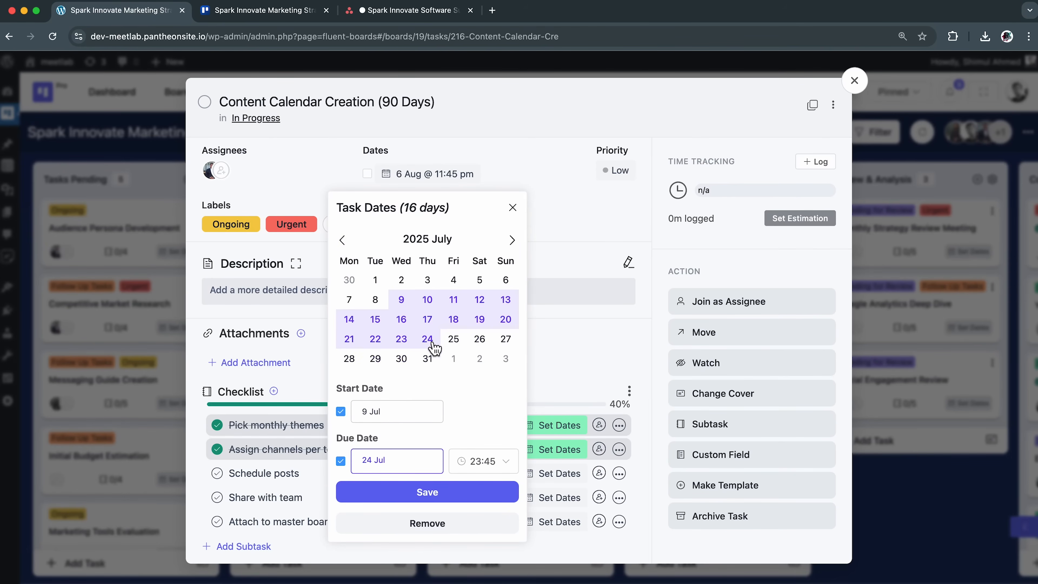
left_click(436, 500)
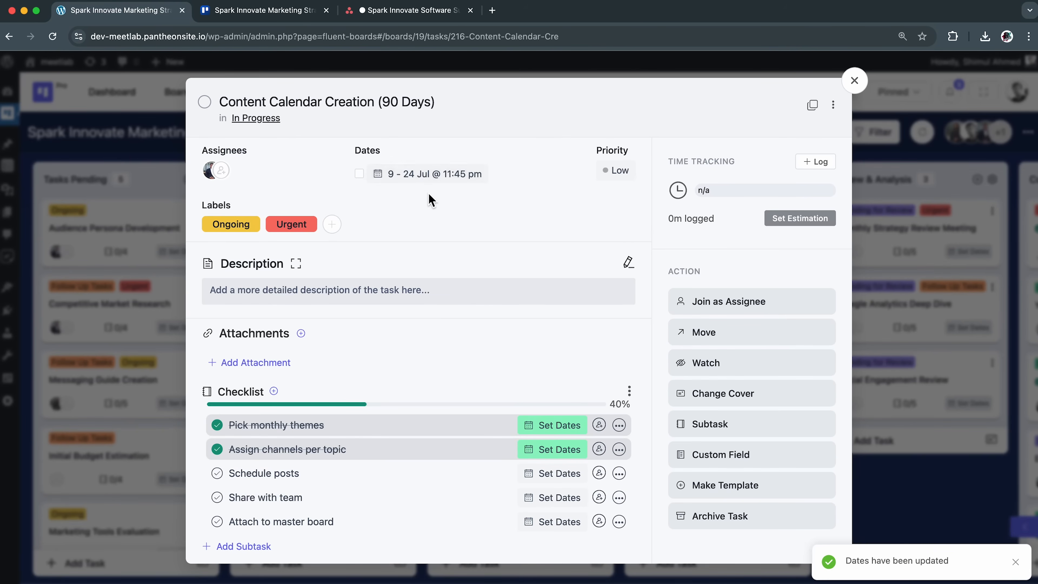
Assign two more board members to the Content Calendar Creation (90 Days) task.
left_click(221, 170)
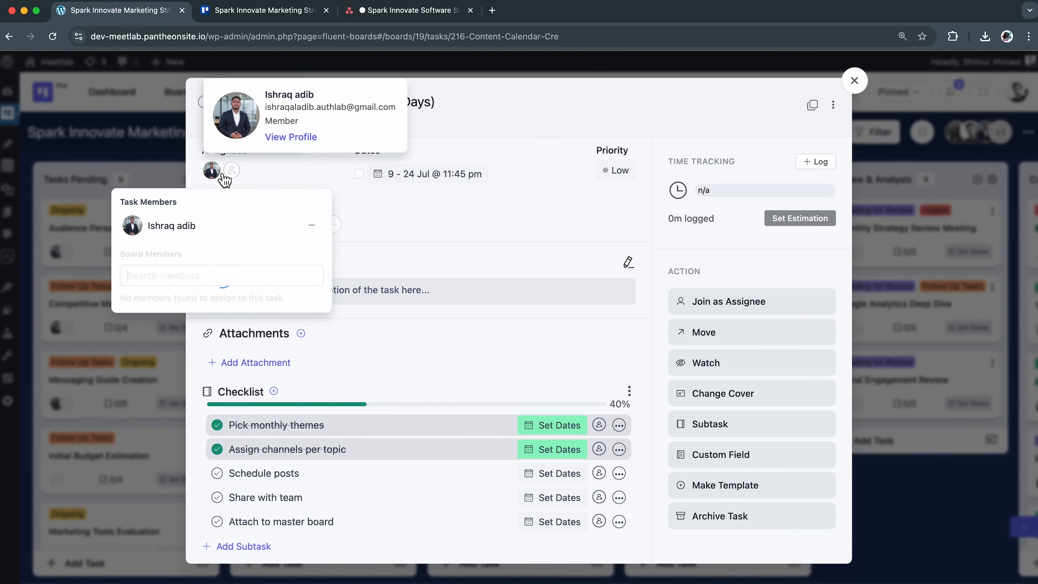
left_click(315, 307)
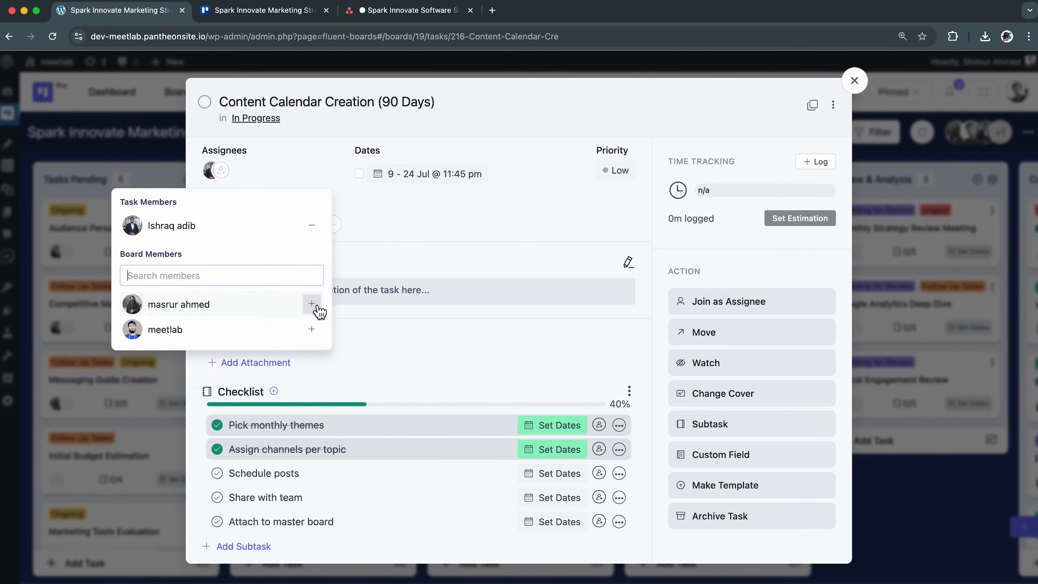
left_click(316, 332)
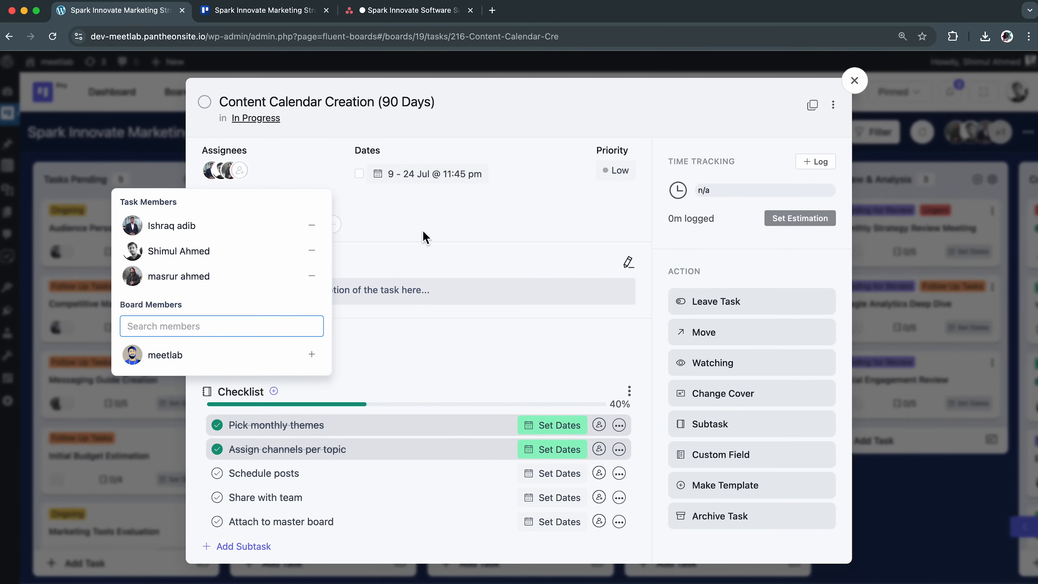
left_click(436, 221)
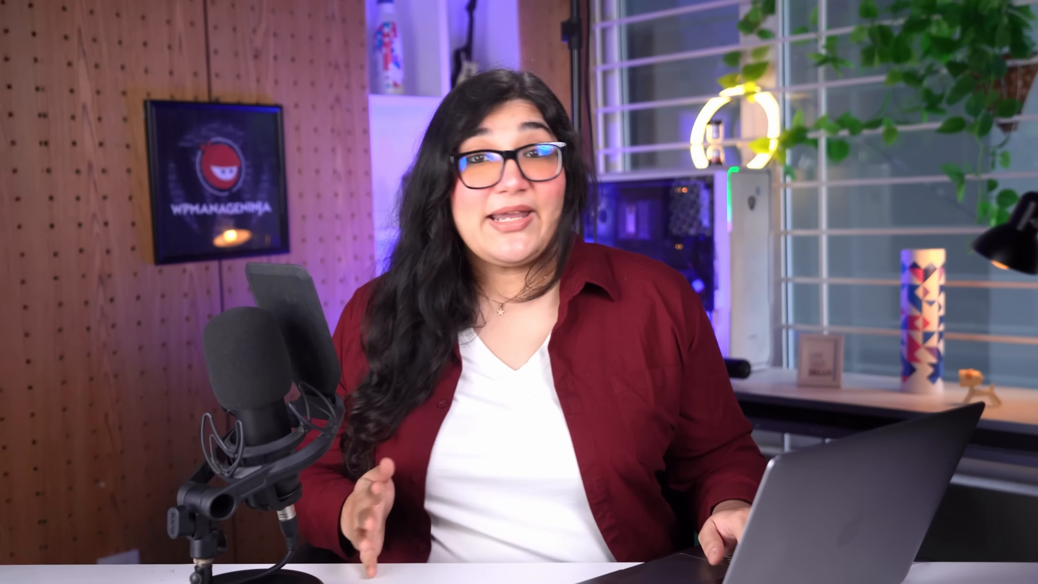